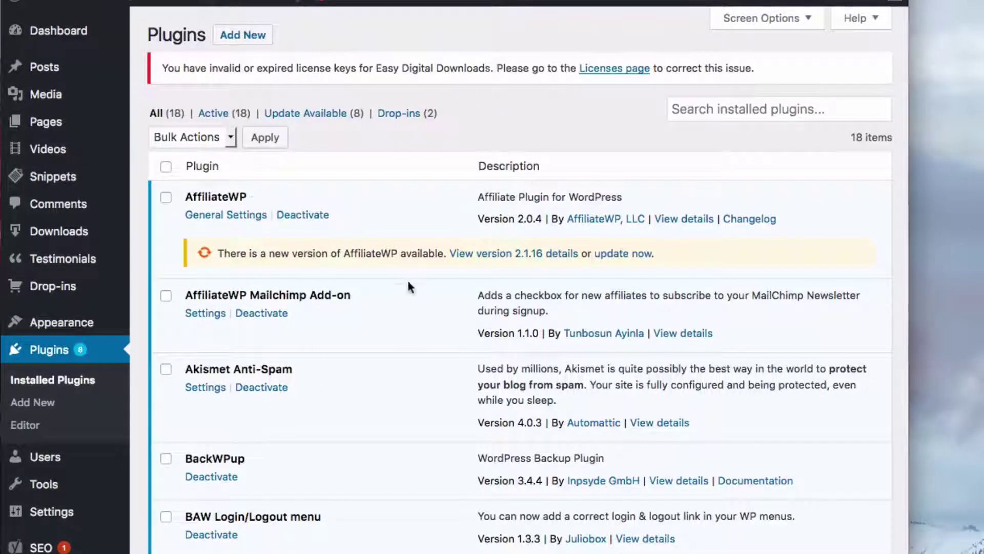
# - Review the installed plugins from AffiliateWP through the Easy Digital Downloads add-ons to Google XML Sitemaps
pyautogui.scroll(-5, 385, 256)
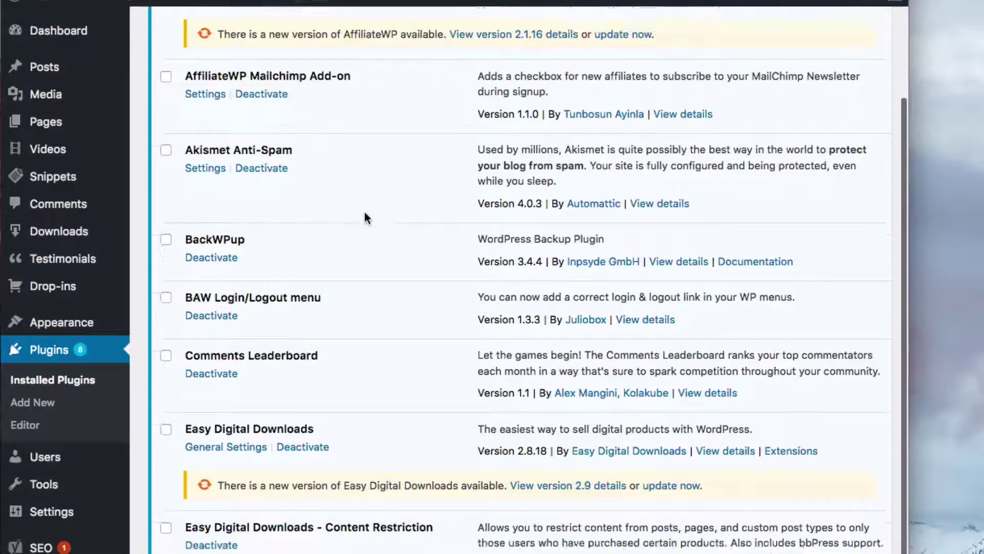
pyautogui.scroll(-5, 364, 214)
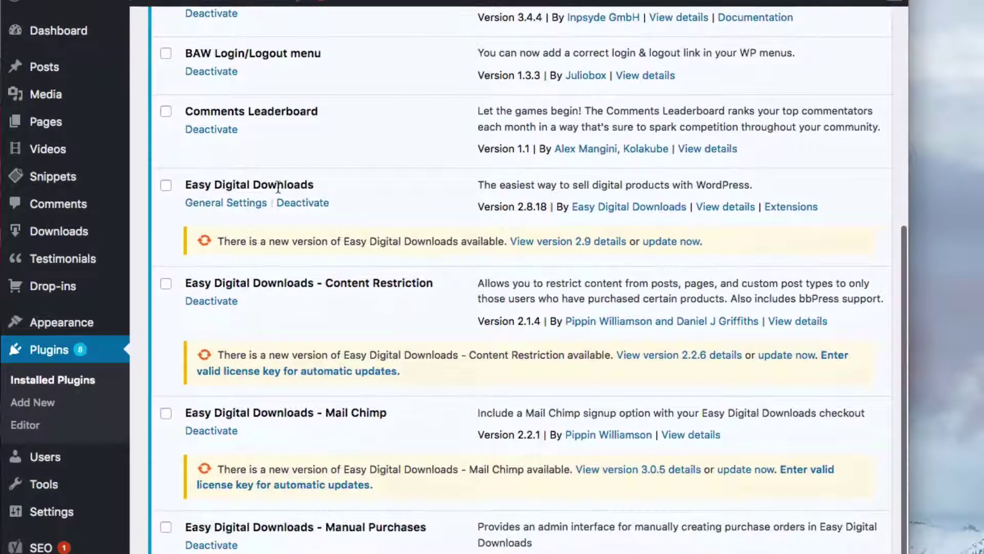
pyautogui.scroll(-10, 334, 322)
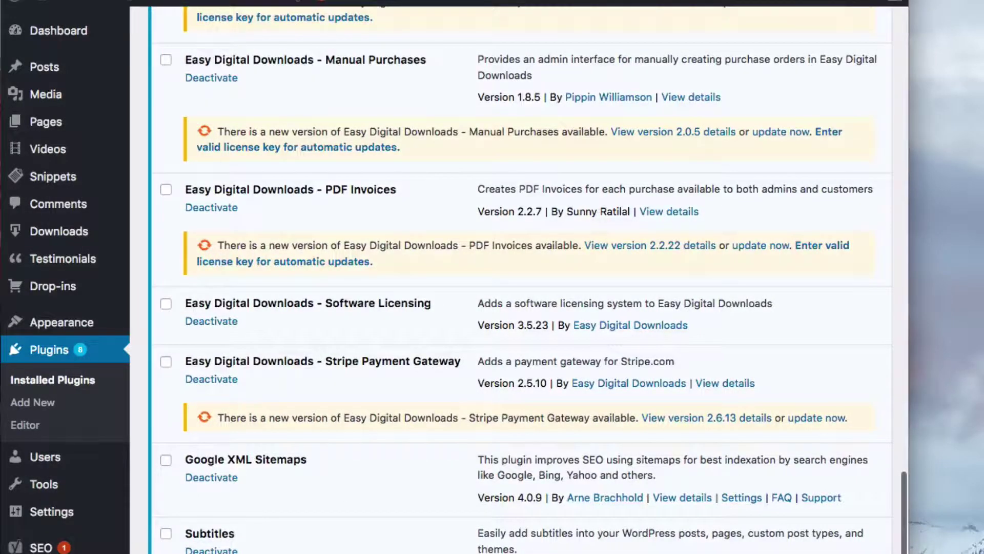
pyautogui.scroll(20, 386, 158)
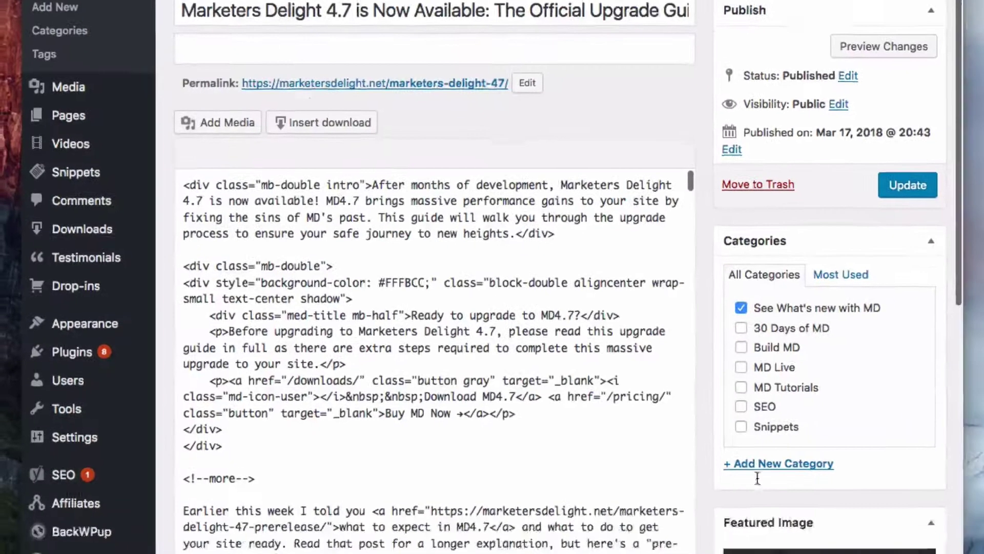
# - Look over the meta boxes below the post's content and collapse the Tracking Scripts box
pyautogui.scroll(-15, 661, 291)
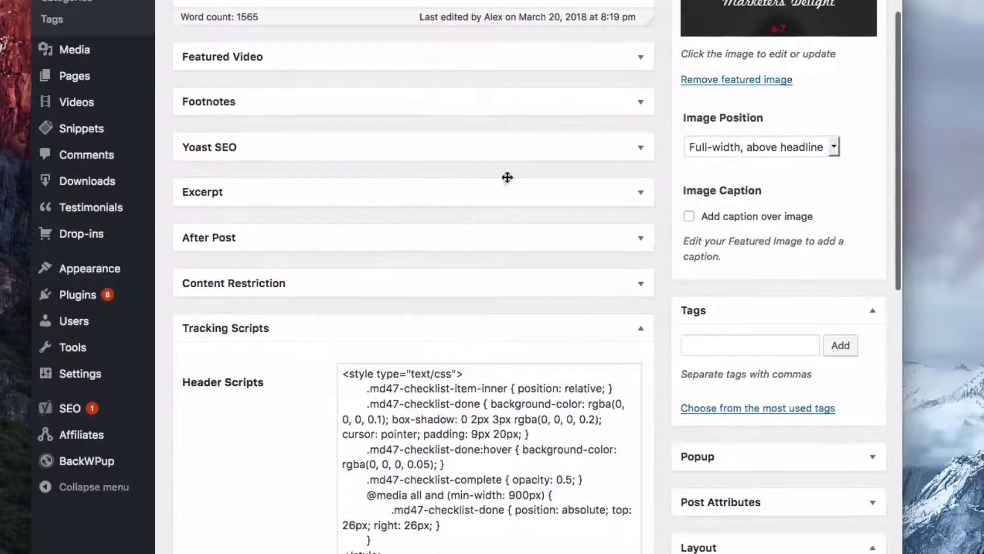
pyautogui.tripleClick(362, 295)
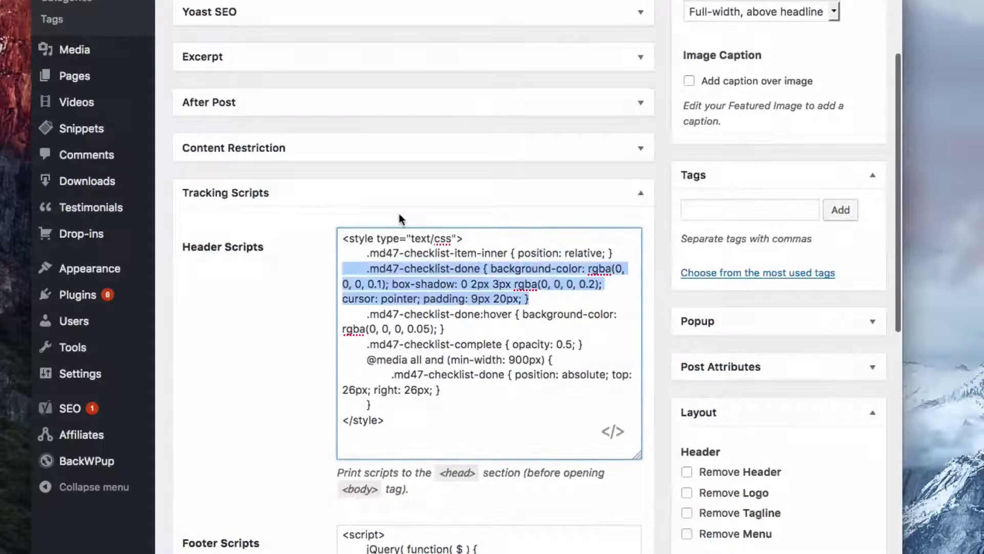
pyautogui.click(402, 193)
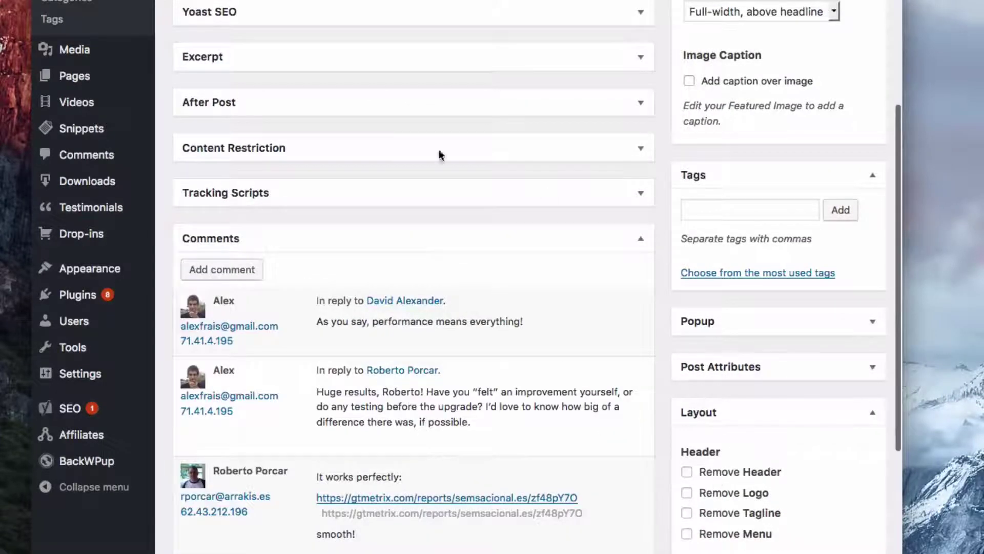
pyautogui.scroll(-3, 736, 387)
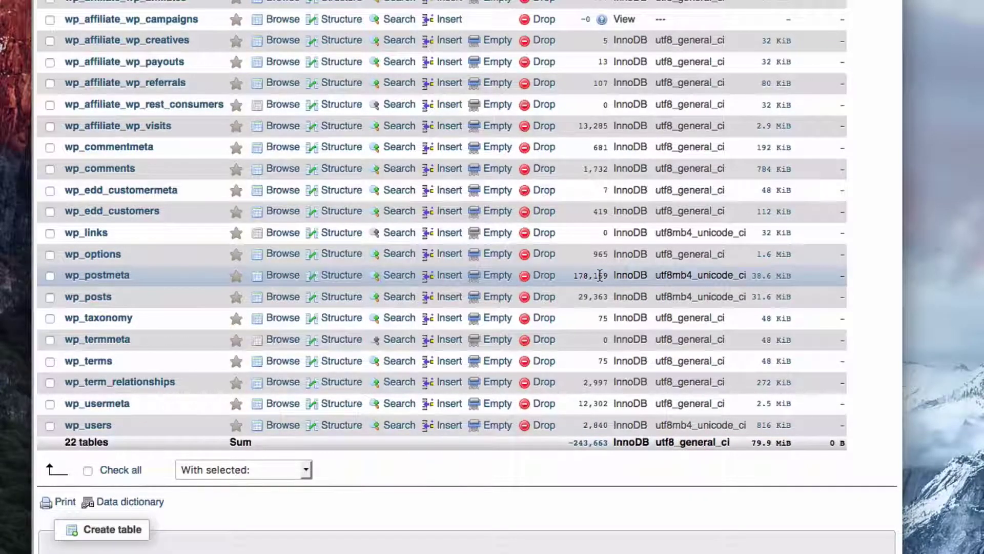
# - Browse the rows stored in the wp_postmeta database table
pyautogui.click(287, 277)
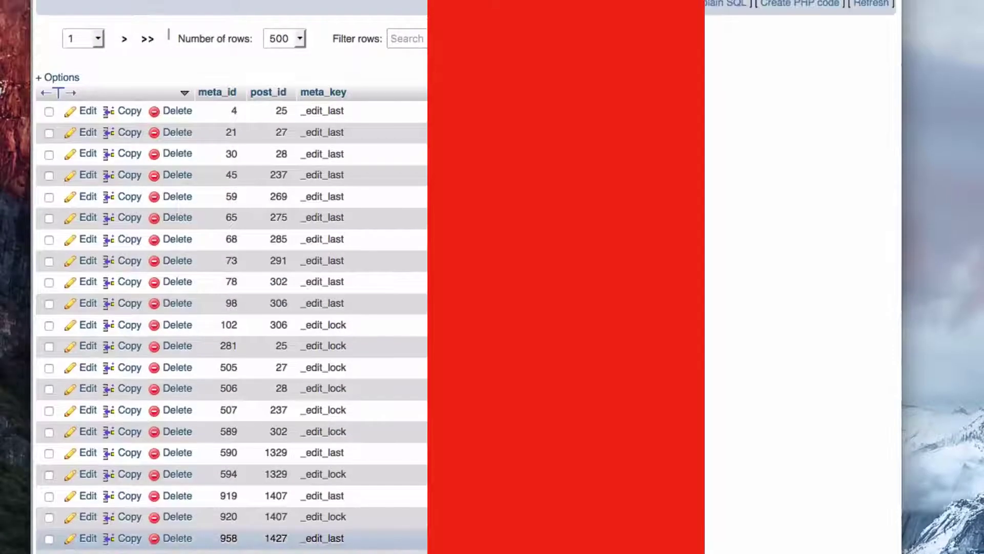
pyautogui.scroll(-5, 727, 309)
pyautogui.scroll(5, 730, 308)
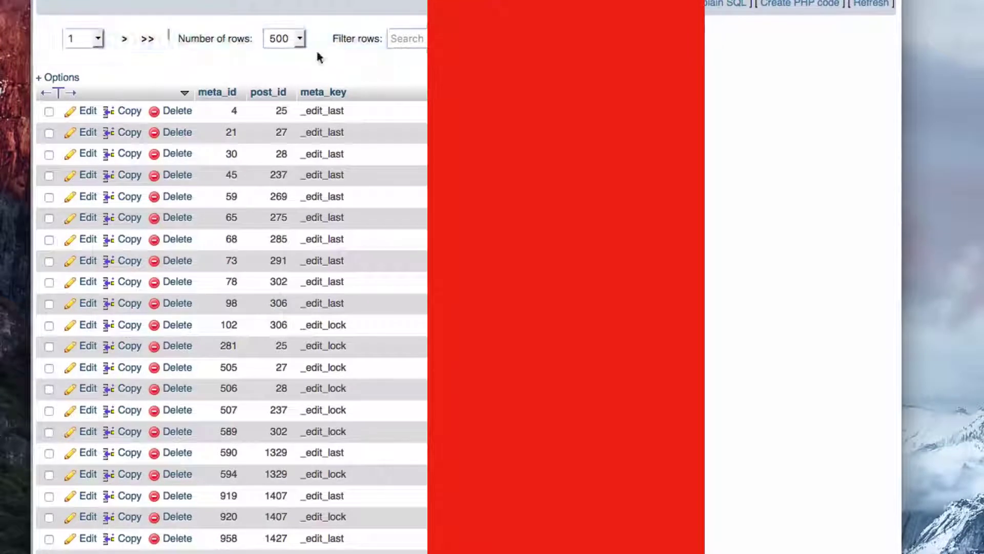
# - Check which result pages and rows-per-page options are available for wp_postmeta, without changing either
pyautogui.click(81, 39)
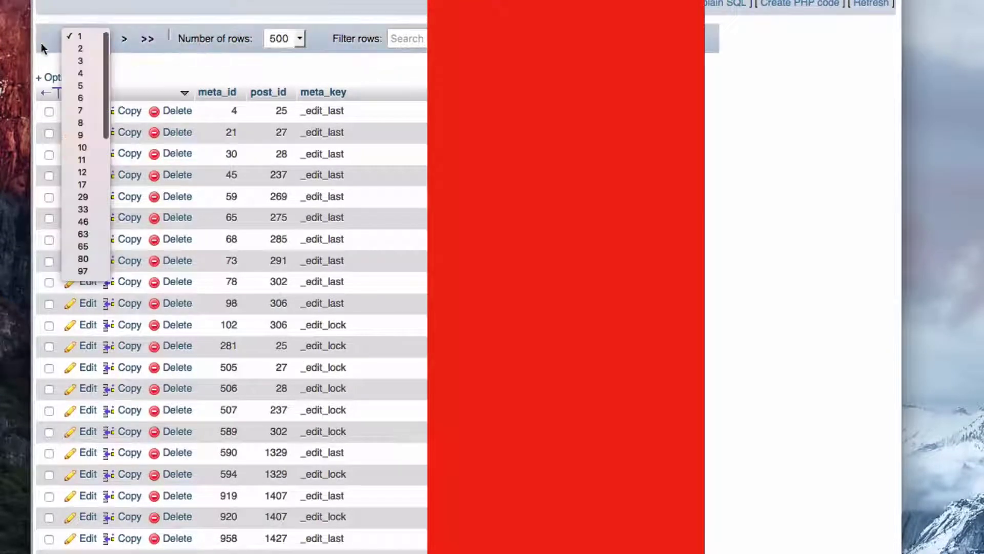
pyautogui.scroll(-10, 90, 134)
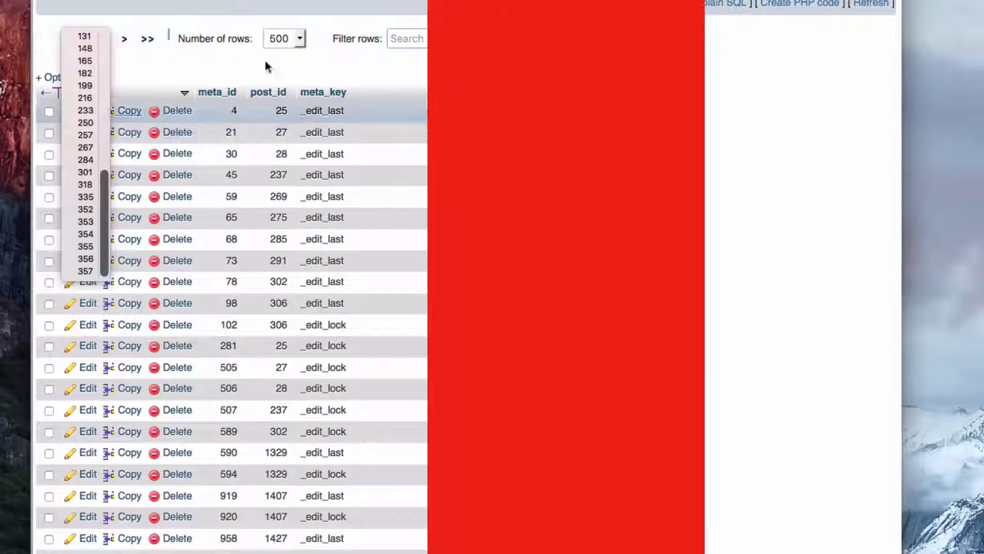
pyautogui.click(241, 58)
pyautogui.click(284, 39)
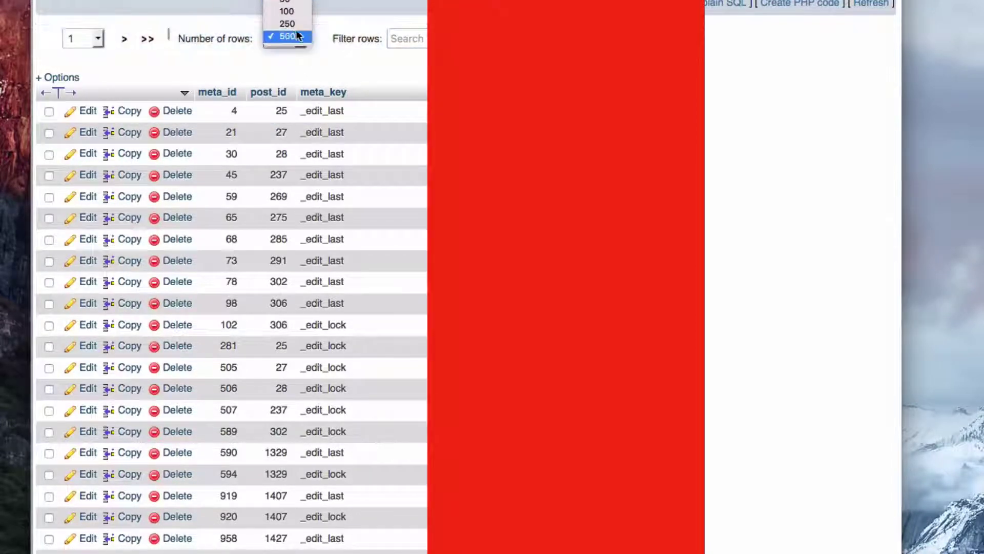
pyautogui.click(781, 177)
# - Examine the meta_key entries through the whole first page of wp_postmeta rows for leftover theme and plugin data
pyautogui.scroll(-2, 762, 229)
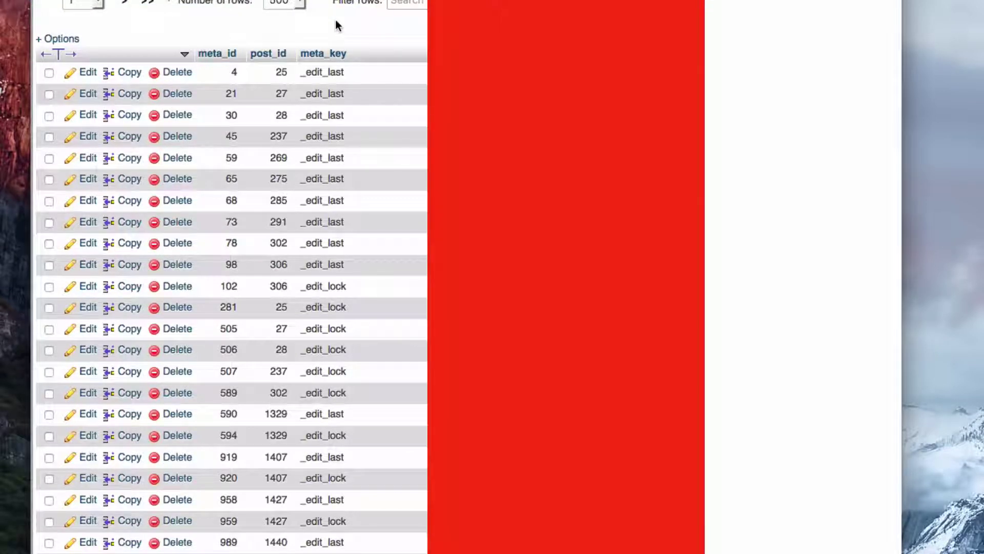
pyautogui.scroll(-5, 420, 198)
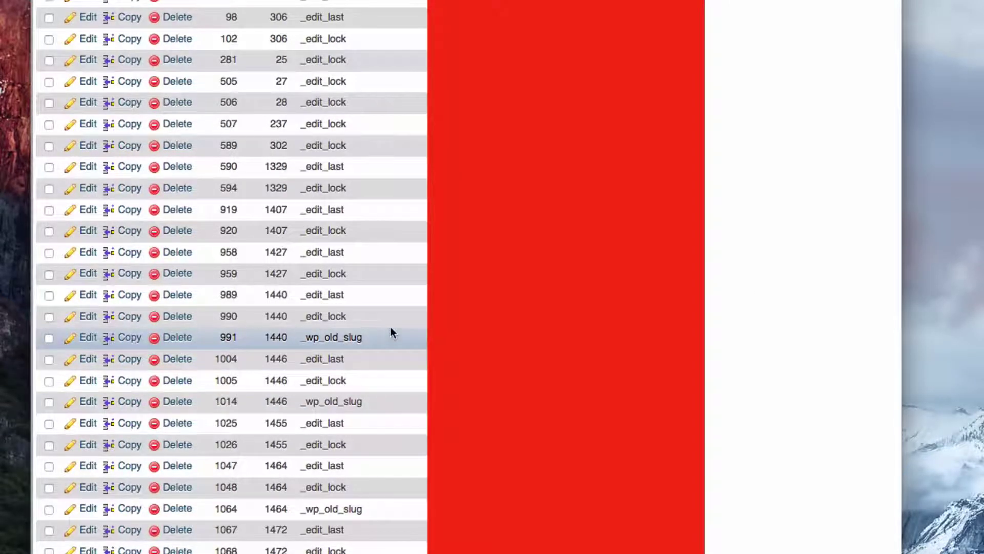
pyautogui.scroll(-10, 389, 330)
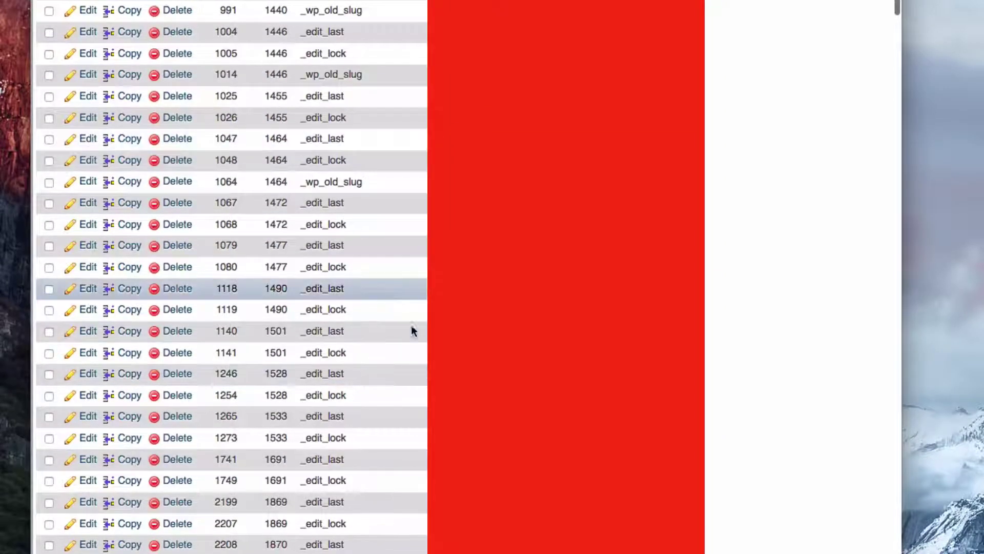
pyautogui.scroll(-8, 326, 222)
pyautogui.scroll(-8, 394, 191)
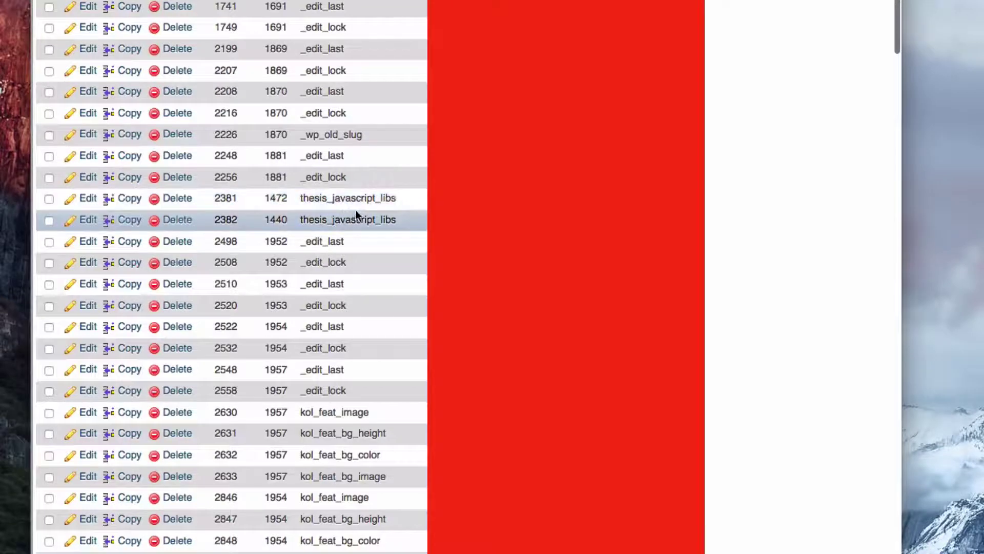
pyautogui.scroll(-8, 355, 213)
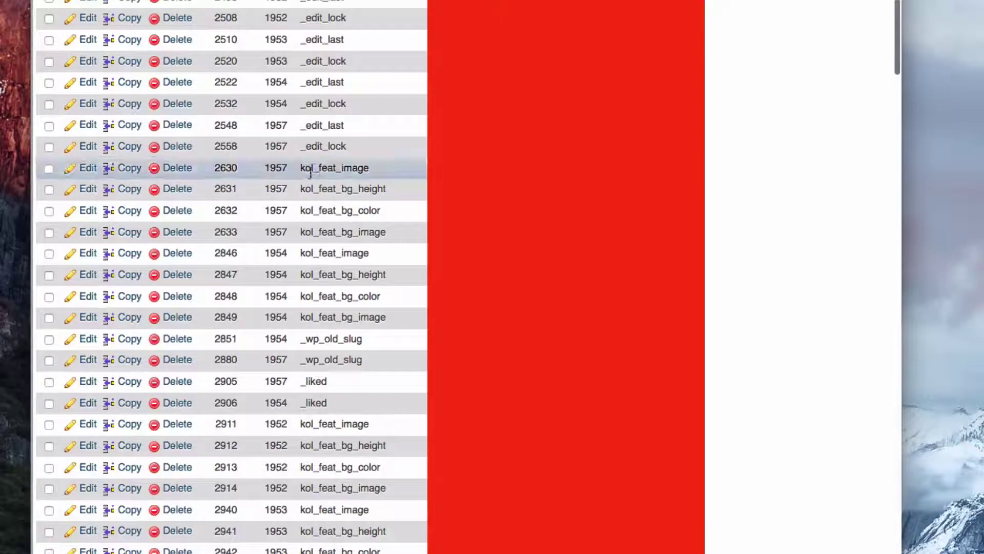
pyautogui.scroll(-15, 344, 210)
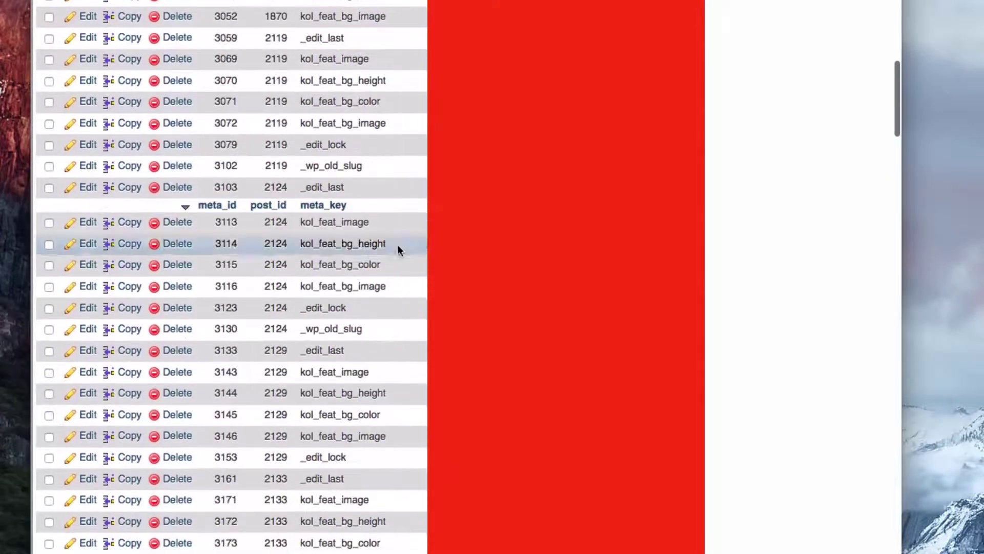
pyautogui.scroll(-20, 398, 249)
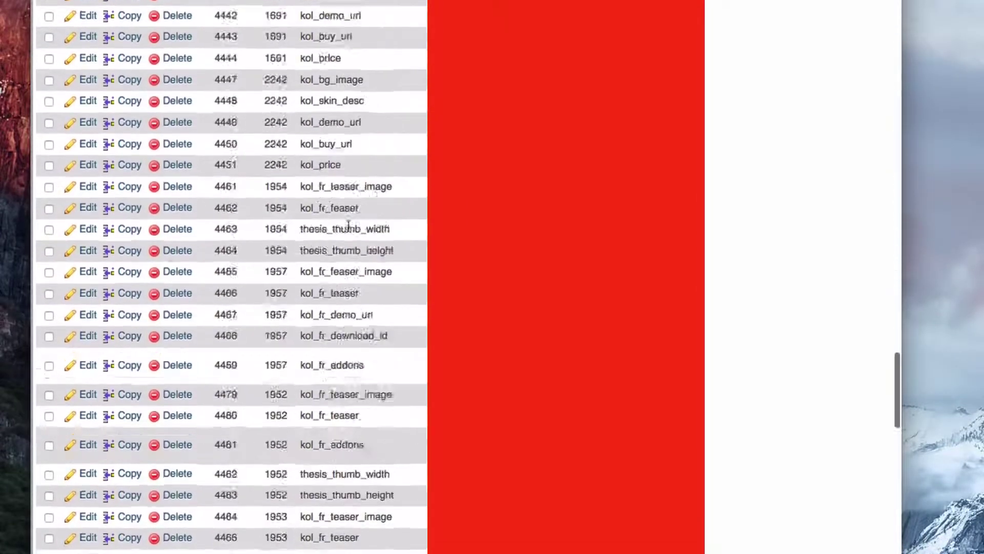
pyautogui.scroll(-15, 404, 192)
pyautogui.scroll(-5, 397, 198)
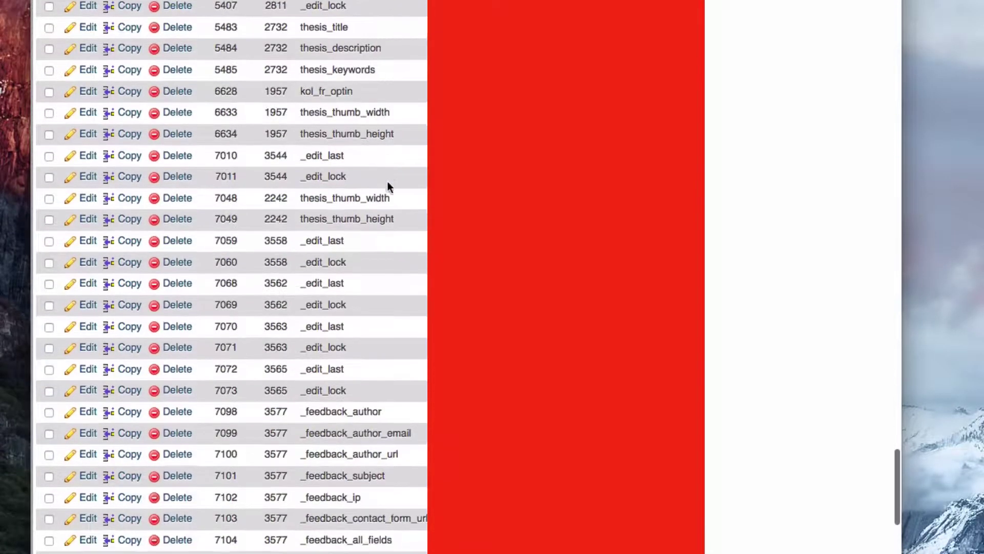
pyautogui.scroll(-12, 405, 257)
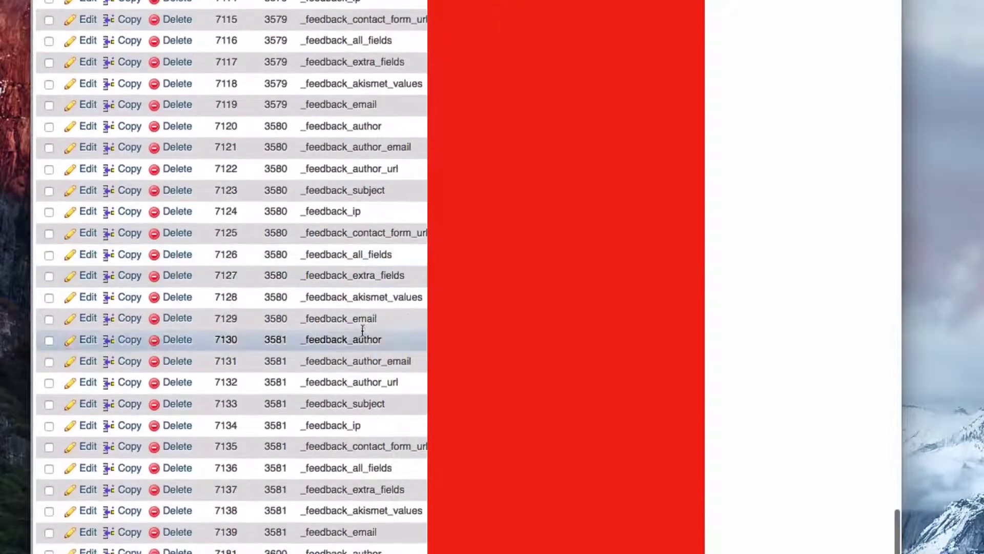
pyautogui.scroll(-2, 362, 331)
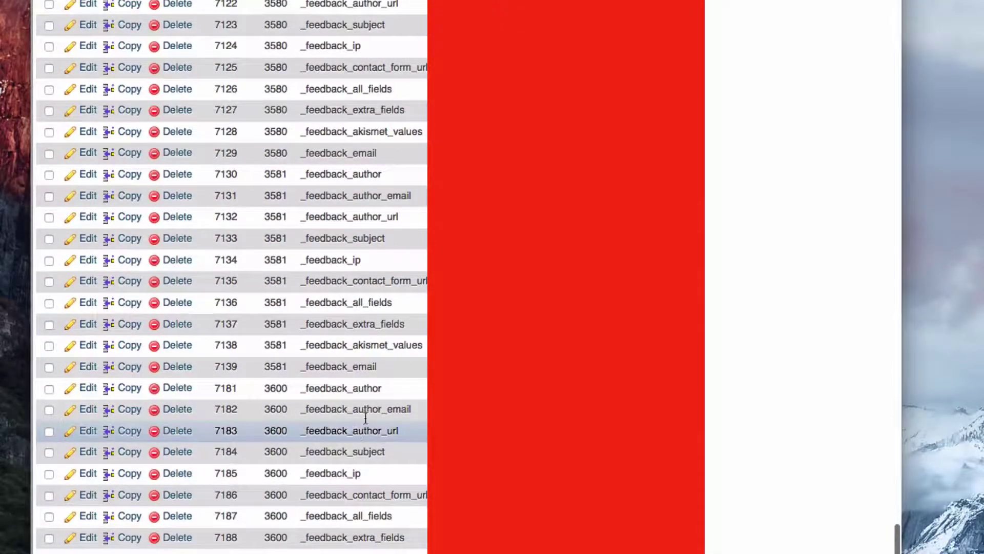
pyautogui.scroll(-10, 366, 418)
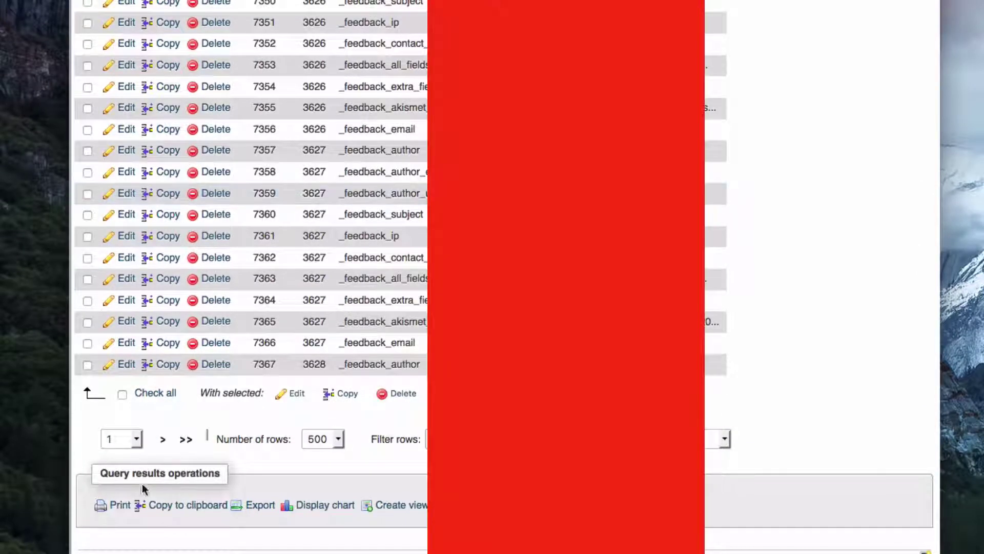
# - Go to page 63 of the wp_postmeta rows and look through the list of selectable pages
pyautogui.click(123, 439)
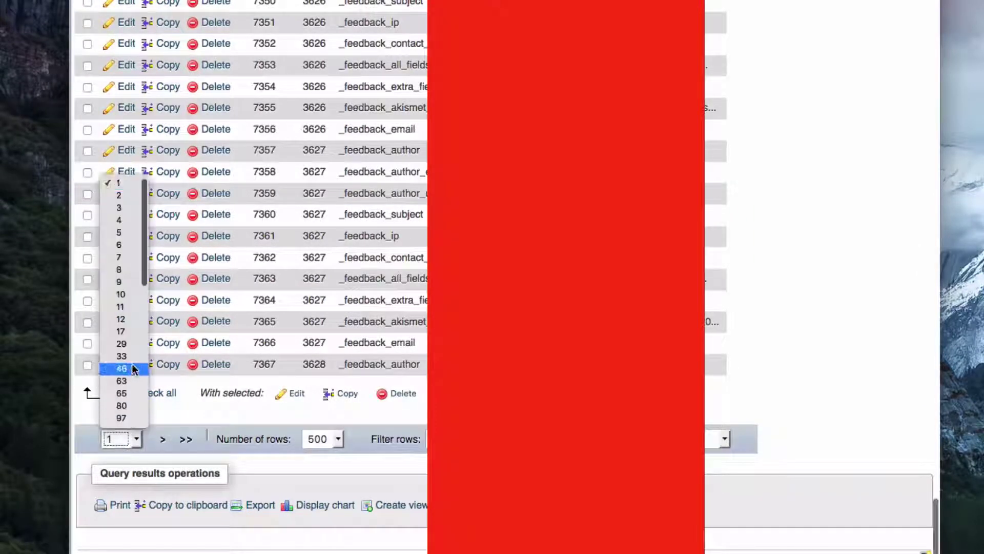
pyautogui.click(128, 383)
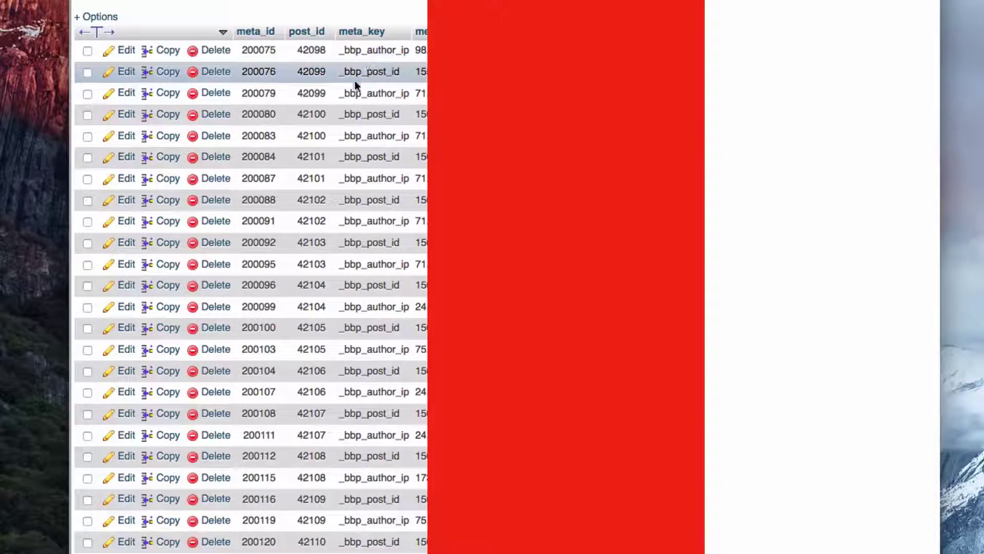
pyautogui.click(164, 2)
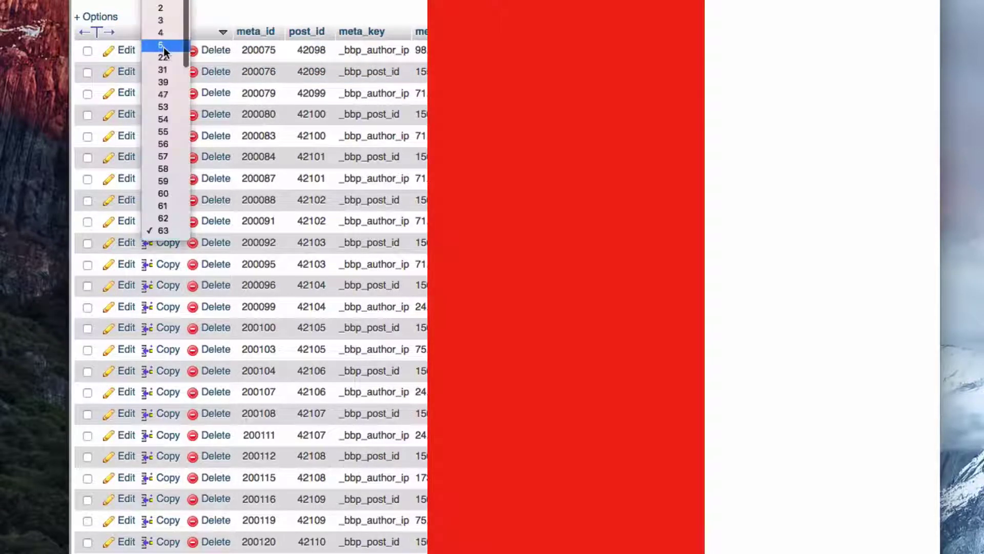
pyautogui.scroll(-5, 164, 48)
pyautogui.scroll(-1, 179, 112)
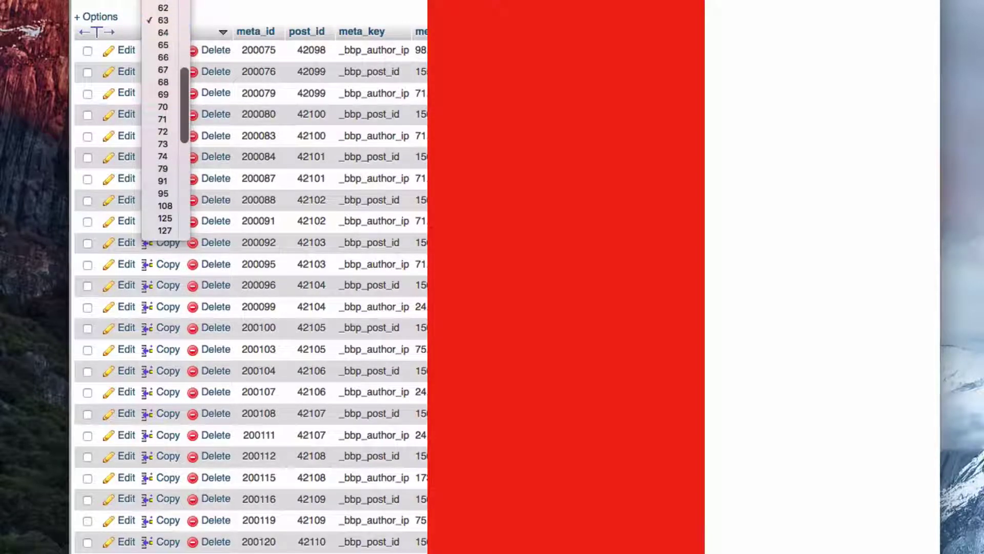
pyautogui.click(512, 120)
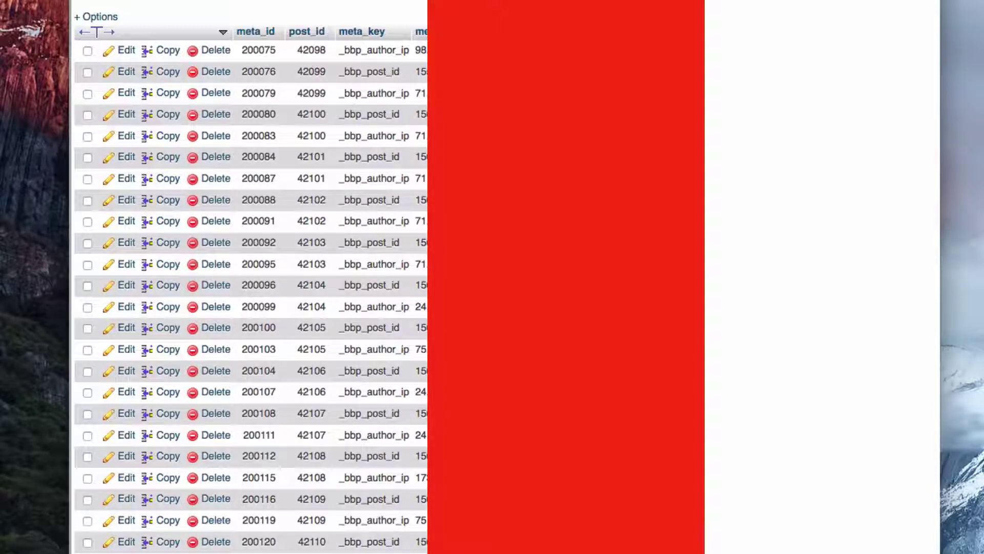
# - Examine the bbPress meta_key entries on page 63 of the wp_postmeta rows
pyautogui.scroll(-20, 251, 277)
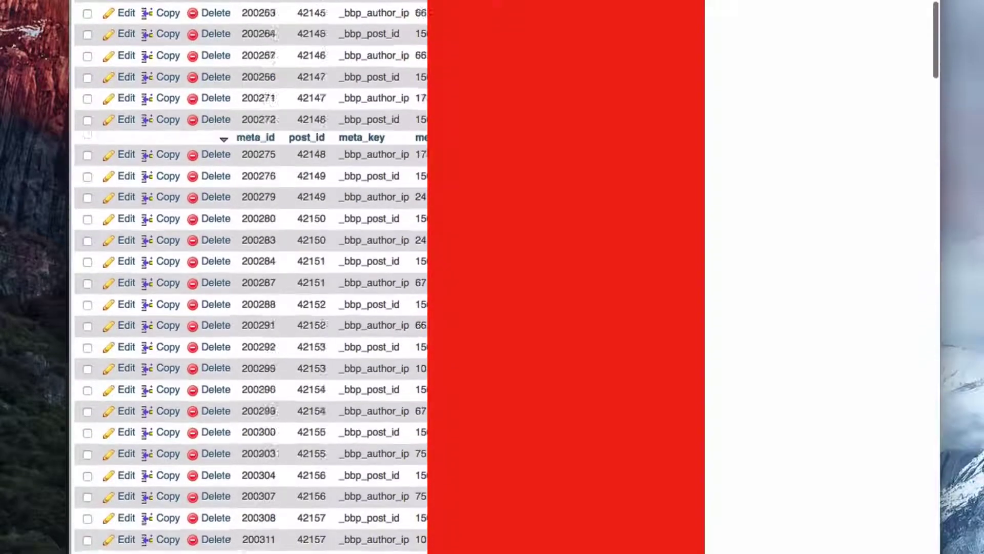
pyautogui.scroll(-8, 251, 277)
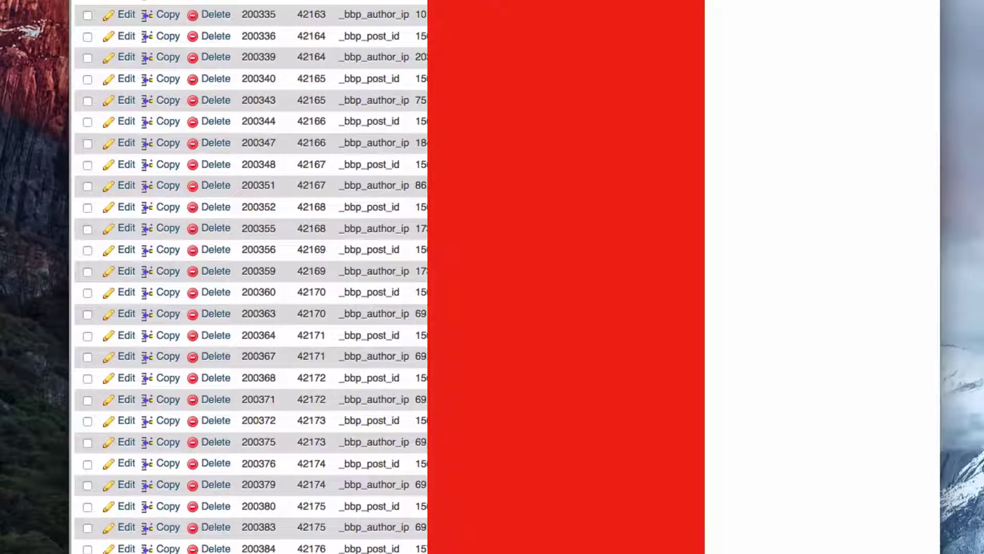
pyautogui.scroll(20, 251, 277)
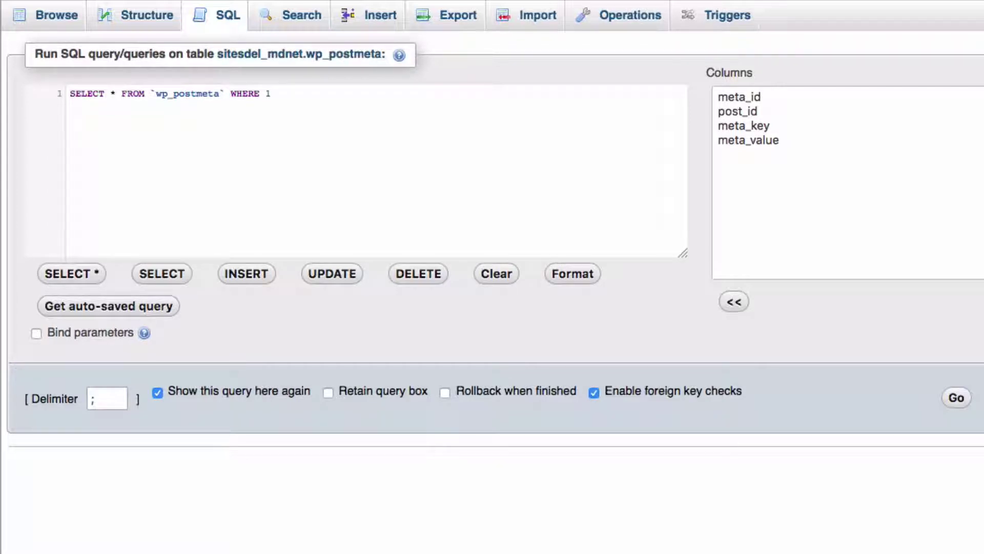
# - Replace the SQL query with wp_postmeta DELETE statements for meta_key LIKE '%video_lead_%', '%action_lead_%', '%funnel_lead_%', '%table_lead_%', '%email_lead_%' and '%md_%'
pyautogui.tripleClick(348, 144)
pyautogui.press('BackSpace')
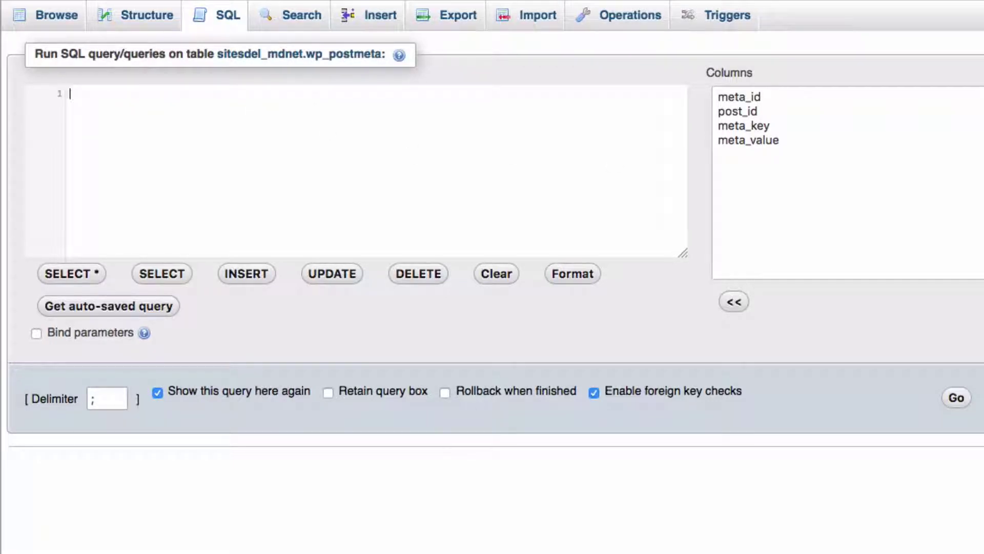
pyautogui.write("DELETE FROM `wp_postmeta` WHERE meta_key LIKE '%video_lead_%'; DELETE FROM `wp_postmeta` WHERE meta_key LIKE '%action_lead_%'; DELETE FROM `wp_postmeta` WHERE meta_key LIKE '%funnel_lead_%'; DELETE FROM `wp_postmeta` WHERE meta_key LIKE '%table_lead_%'; DELETE FROM `wp_postmeta` WHERE meta_key LIKE '%email_lead_%'; DELETE FROM `wp_postmeta` WHERE meta_key LIKE '%md_%';")
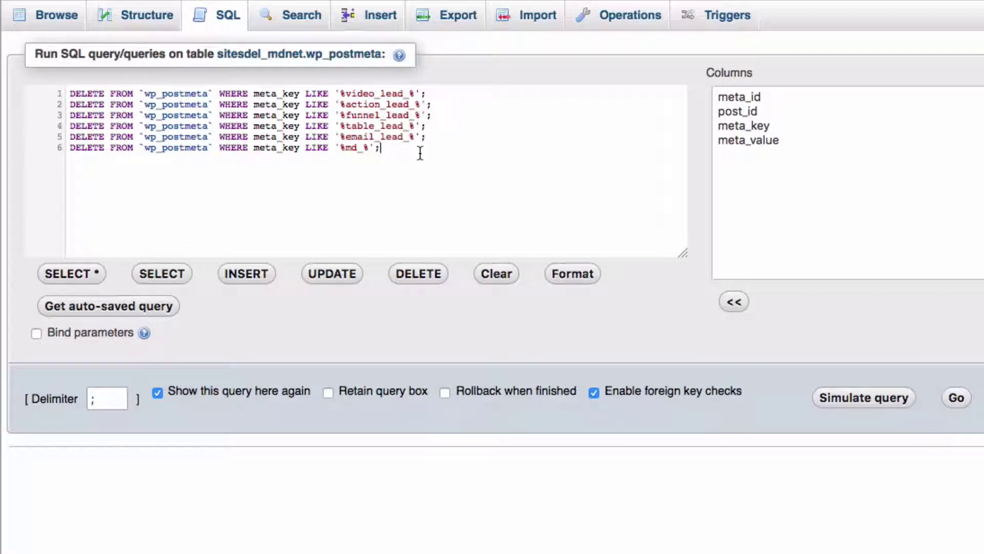
pyautogui.doubleClick(370, 95)
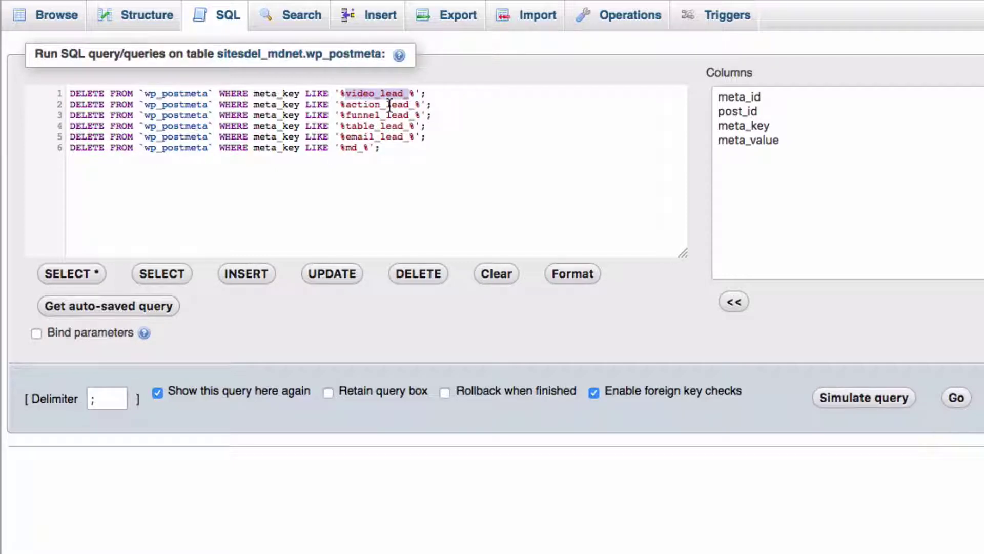
# - Examine the DELETE statements' operation, wp_postmeta table name and prefix, meta_key condition, and the video_lead_ and md_ patterns
pyautogui.click(450, 90)
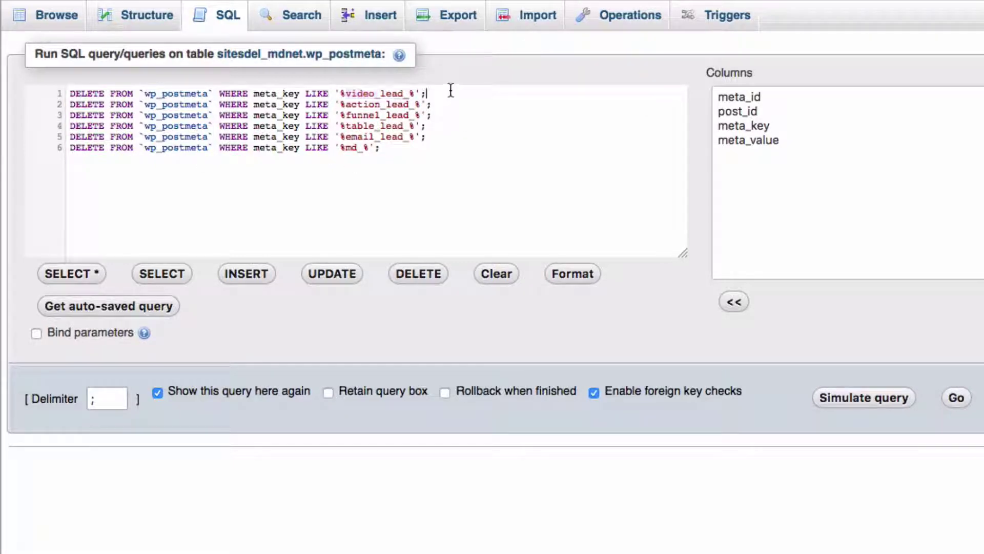
pyautogui.doubleClick(88, 95)
pyautogui.doubleClick(180, 96)
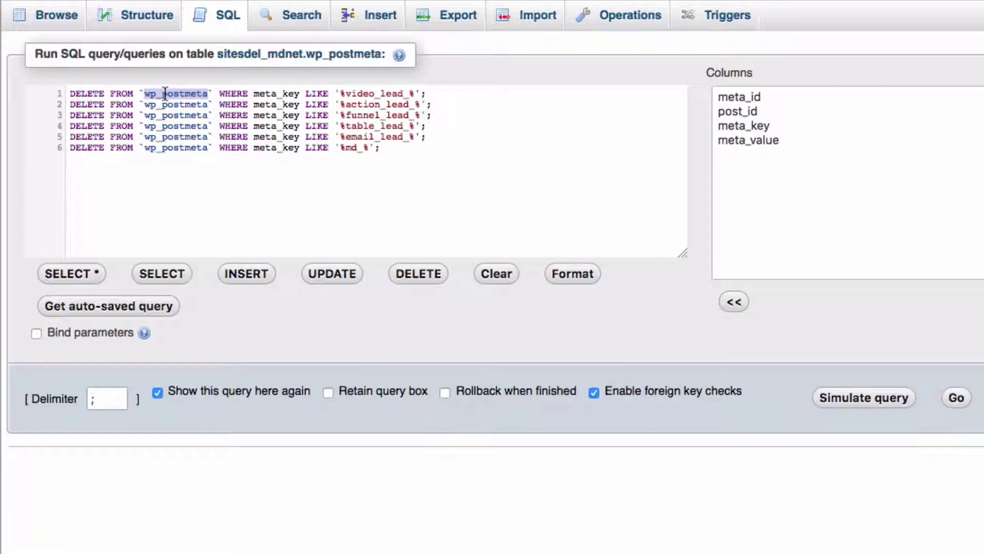
pyautogui.click(163, 94)
pyautogui.press('Left')
pyautogui.hotkey('shift', 'Left')
pyautogui.hotkey('shift', 'Left')
pyautogui.hotkey('shift', 'Left')
pyautogui.doubleClick(180, 94)
pyautogui.doubleClick(265, 94)
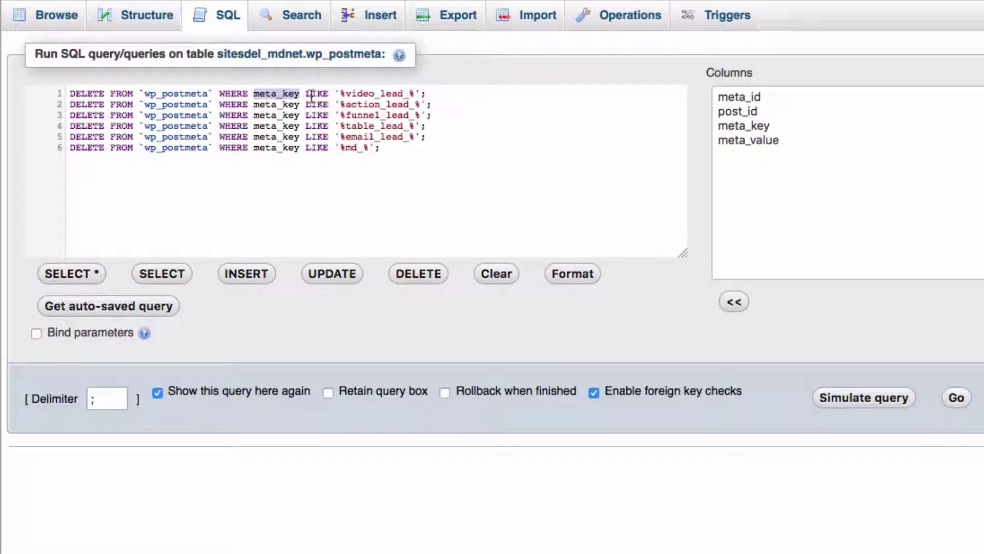
pyautogui.doubleClick(376, 94)
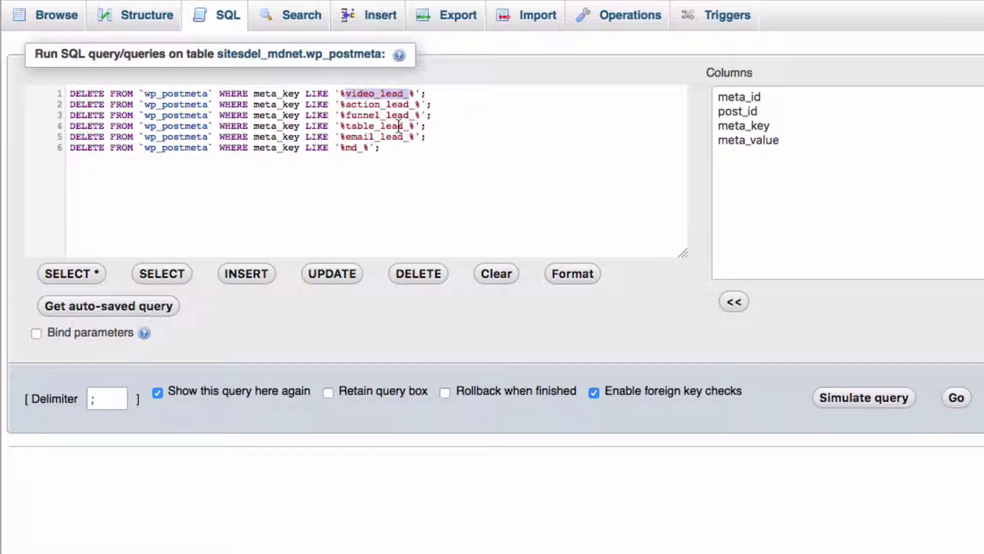
pyautogui.doubleClick(351, 147)
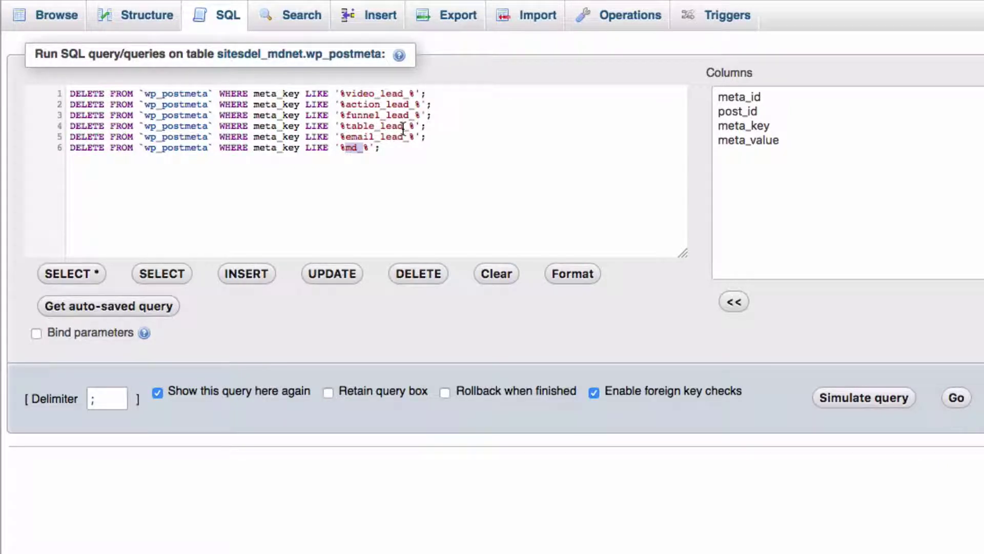
pyautogui.click(403, 147)
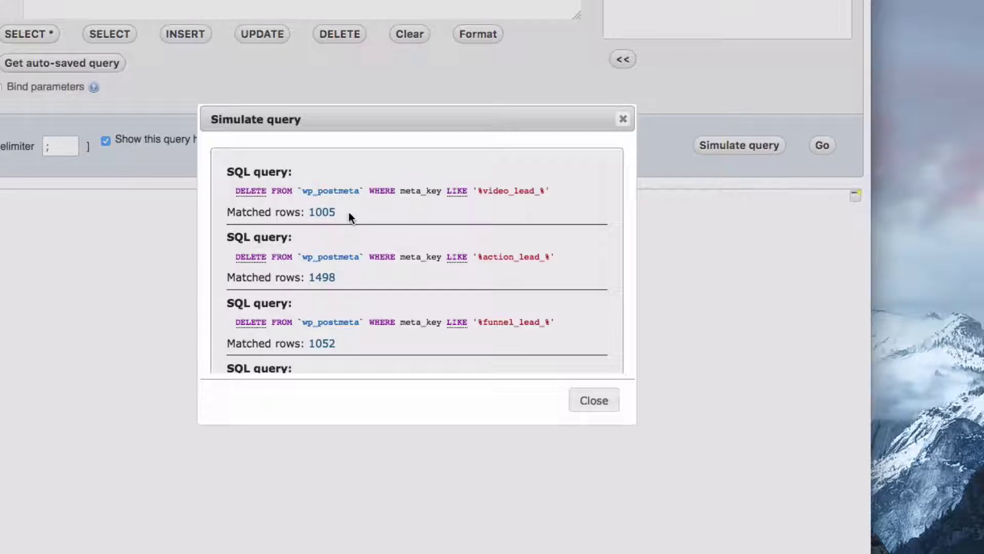
# - Simulate the six wp_postmeta DELETE statements, review the matched rows for each pattern, and close the simulation results
pyautogui.scroll(-2, 349, 211)
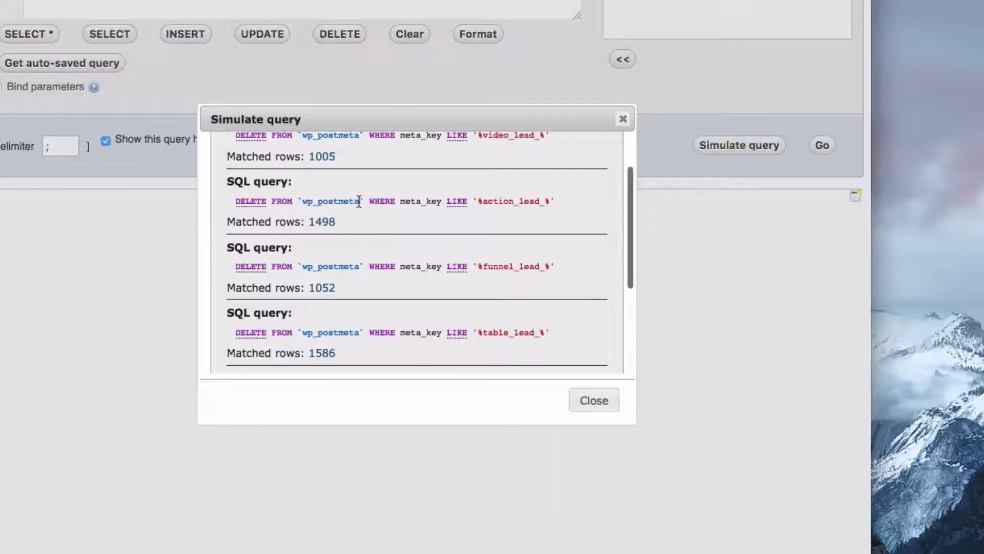
pyautogui.scroll(-5, 355, 184)
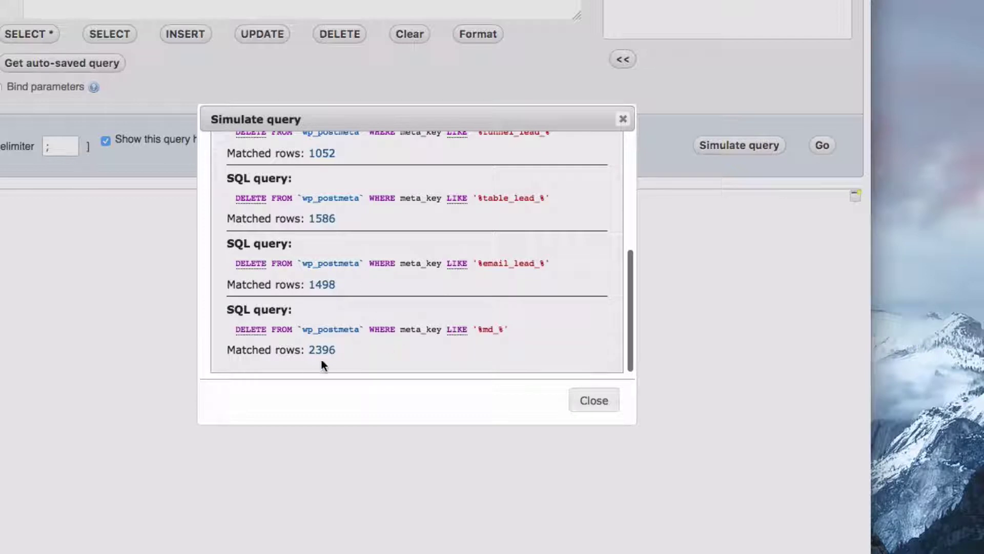
pyautogui.scroll(5, 355, 296)
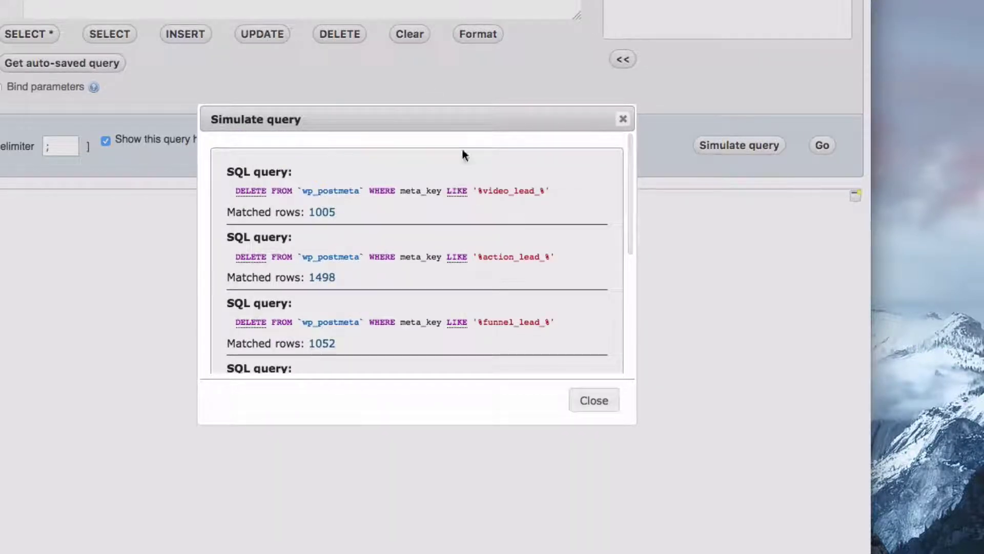
pyautogui.click(586, 405)
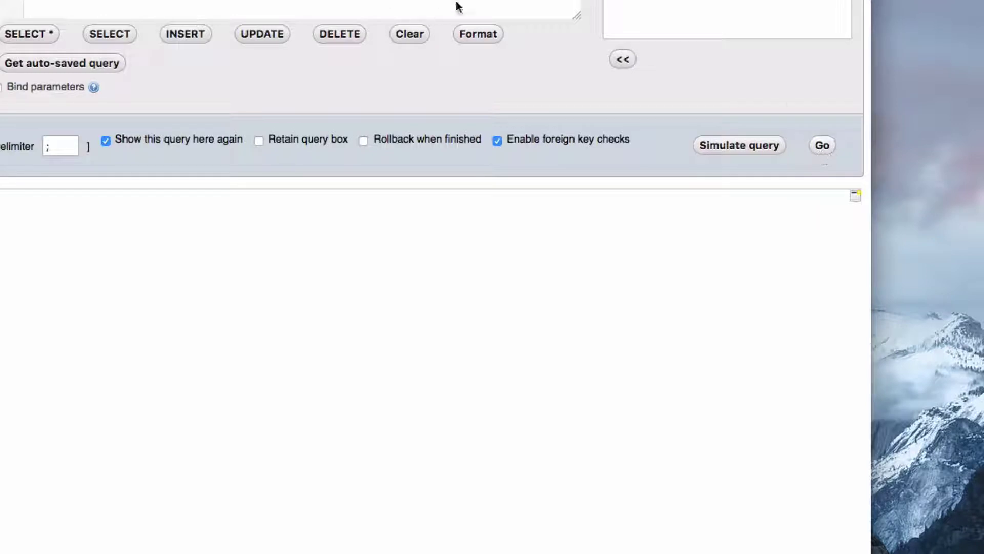
# - Run the six wp_postmeta DELETE statements with confirmation and return to the database's table list
pyautogui.click(823, 146)
pyautogui.click(613, 154)
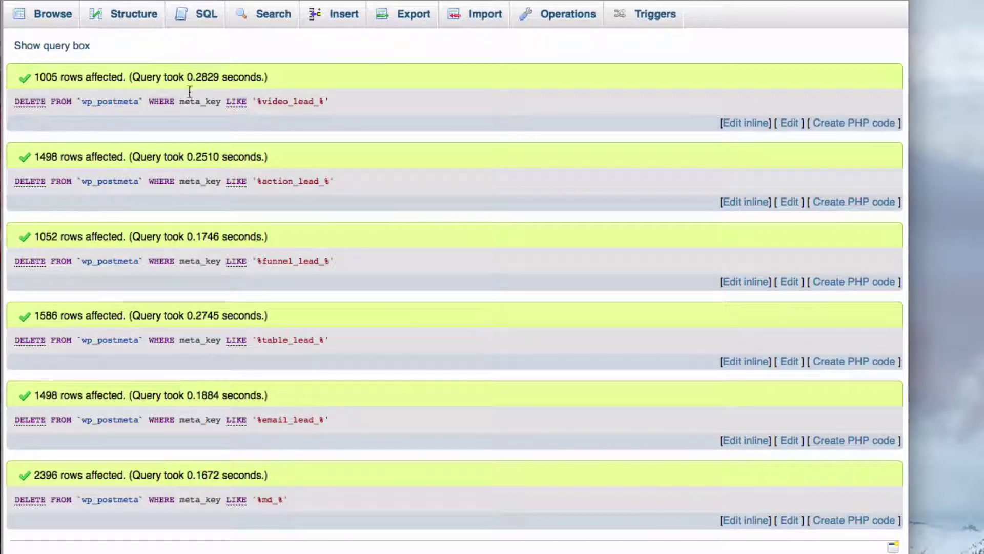
pyautogui.click(47, 20)
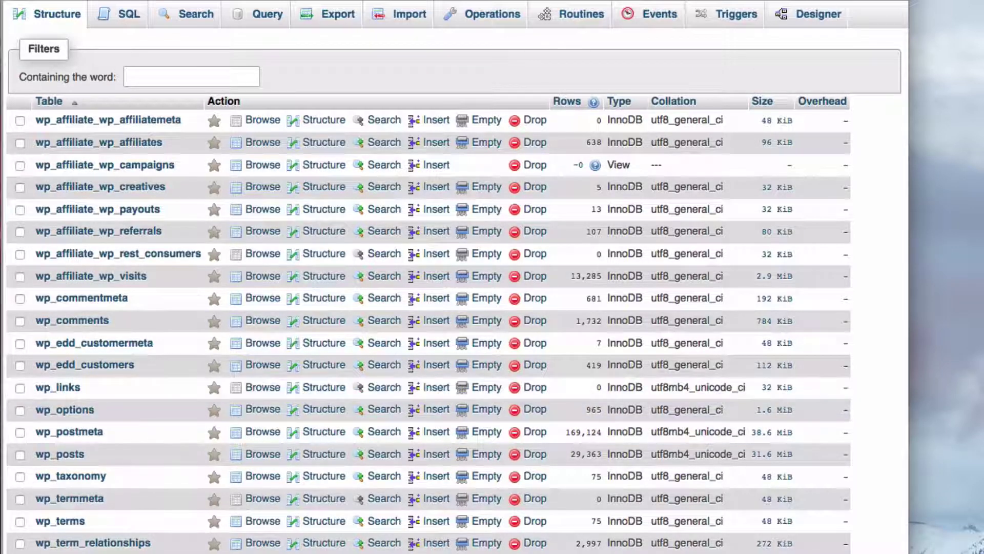
# - Write the database-level SQL query DELETE FROM `wp_postmeta` WHERE meta_key LIKE '%_bbp_%'; for the bbPress metadata
pyautogui.click(130, 19)
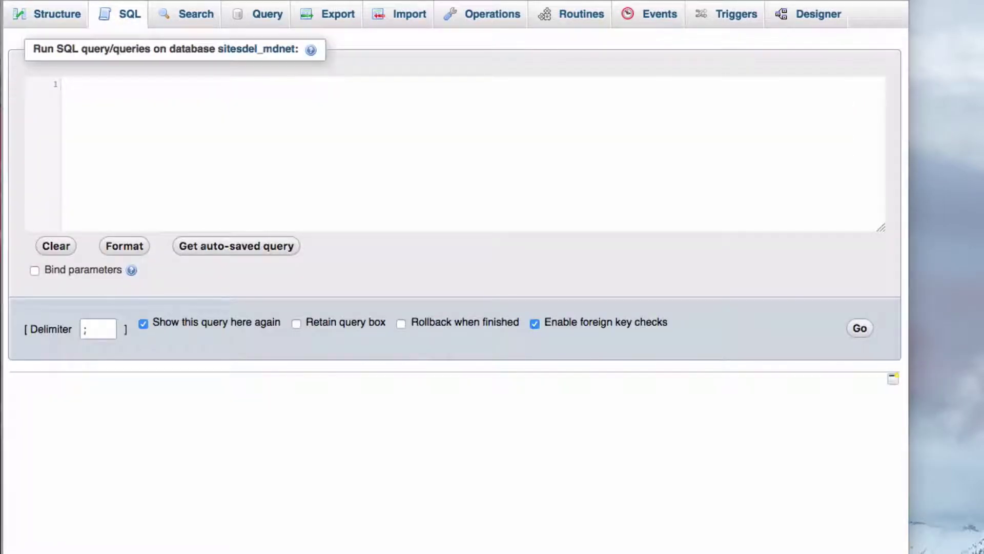
pyautogui.click(117, 103)
pyautogui.write("DELETE FROM `wp_postmeta` WHERE meta_key LIKE '%prefix_%';")
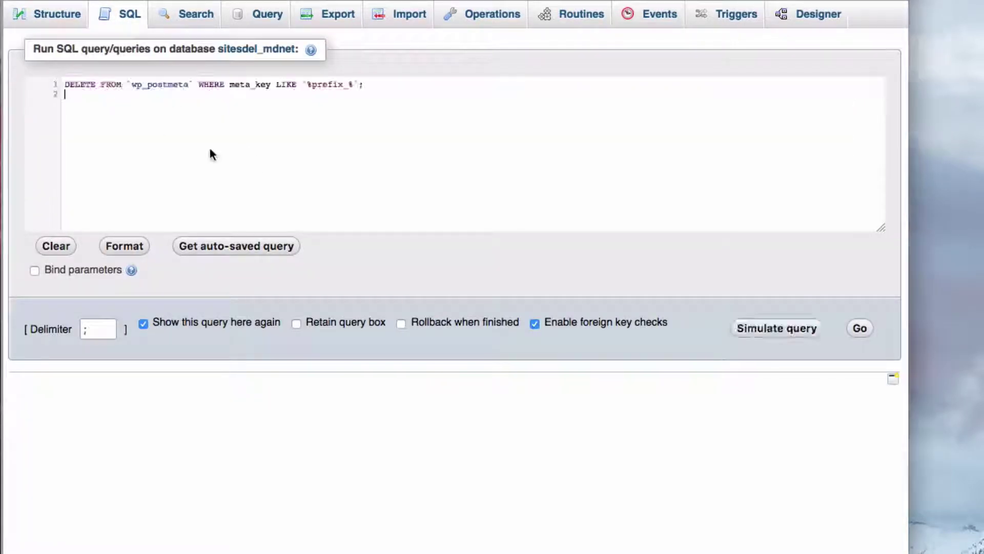
pyautogui.press('BackSpace')
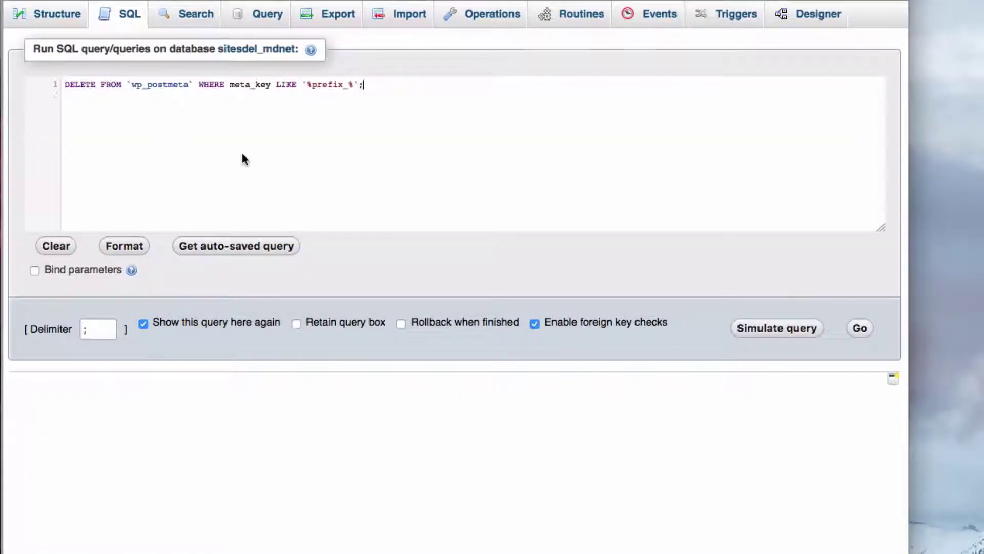
pyautogui.doubleClick(326, 85)
pyautogui.write('_bbp_')
pyautogui.press('BackSpace')
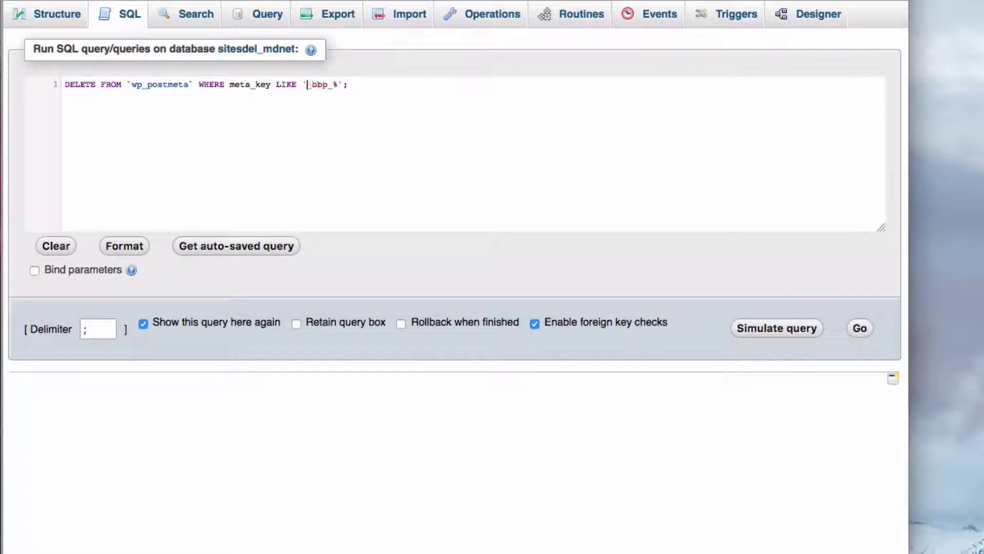
pyautogui.write('%')
pyautogui.click(360, 84)
# - Simulate the '%_bbp_%' DELETE query on wp_postmeta, close the results, and run the deletion with confirmation
pyautogui.click(764, 329)
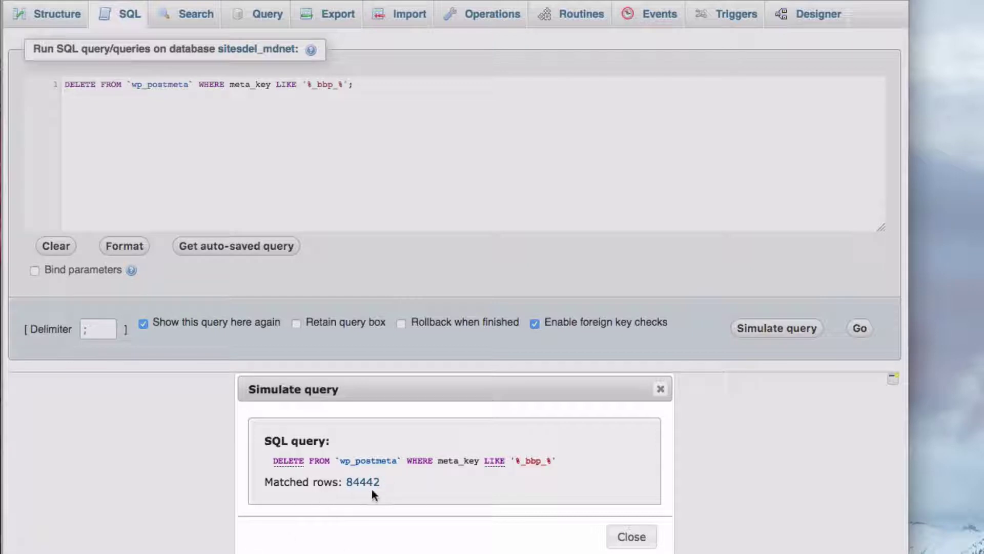
pyautogui.click(636, 538)
pyautogui.click(860, 328)
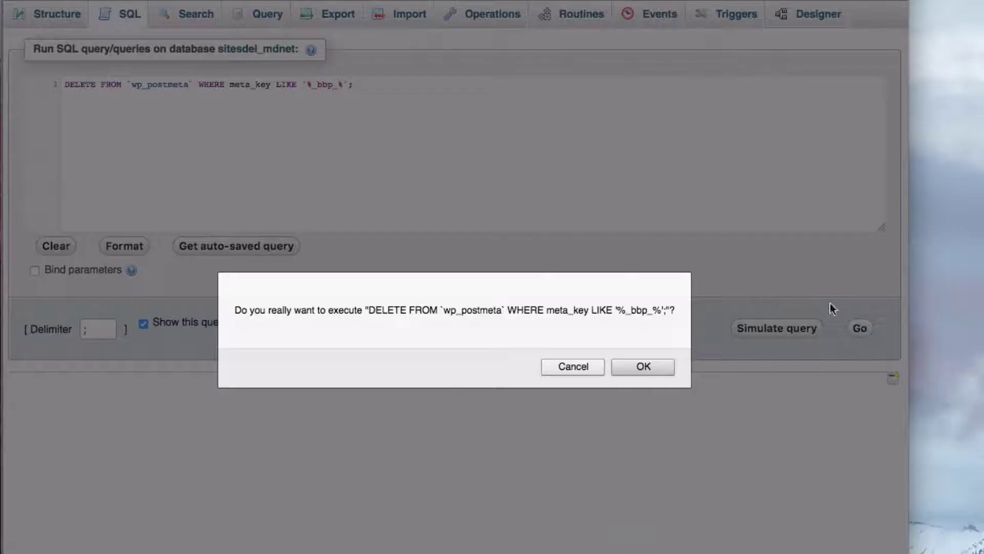
pyautogui.click(641, 366)
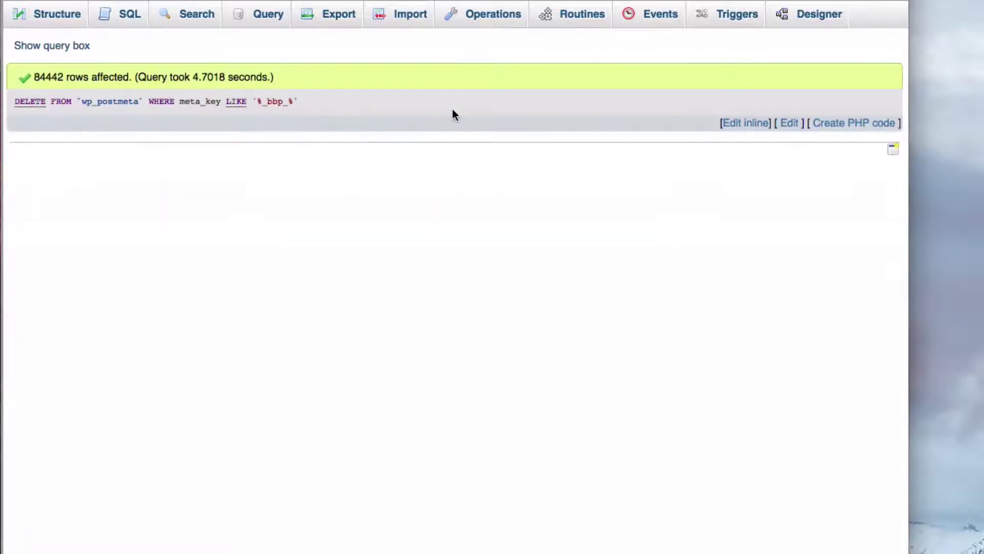
# - Browse the wp_posts table from the database's table list and examine its columns, including guid and post_type
pyautogui.click(203, 0)
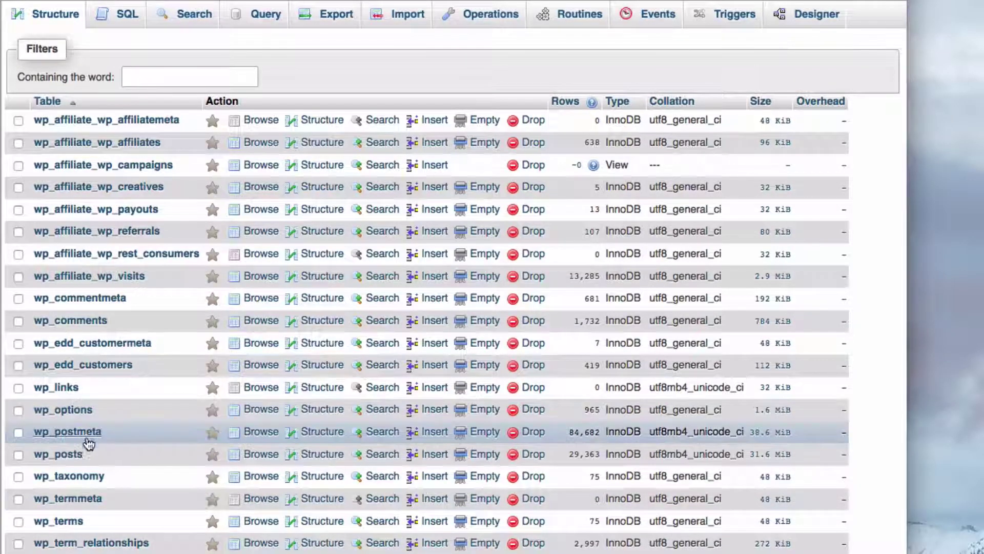
pyautogui.click(262, 454)
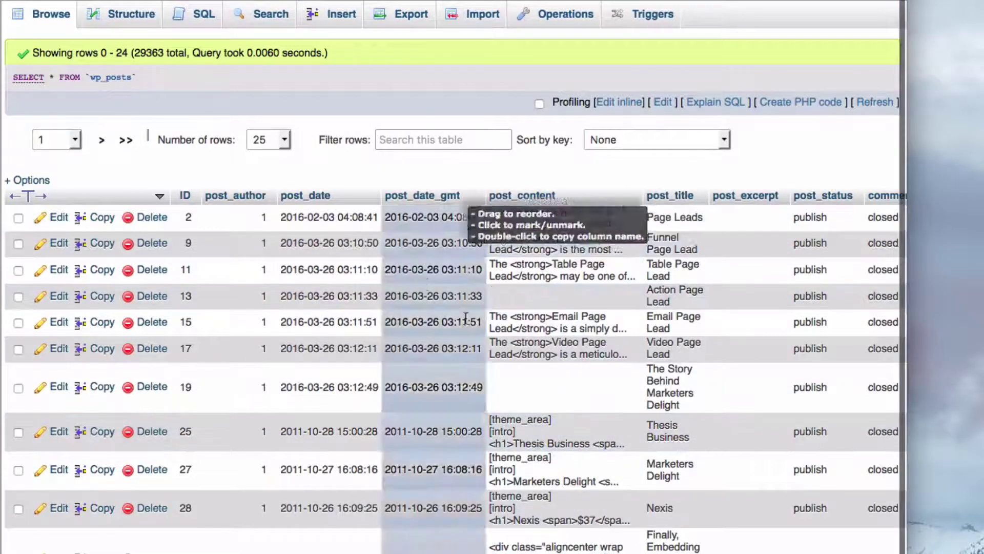
pyautogui.hscroll(8, 472, 264)
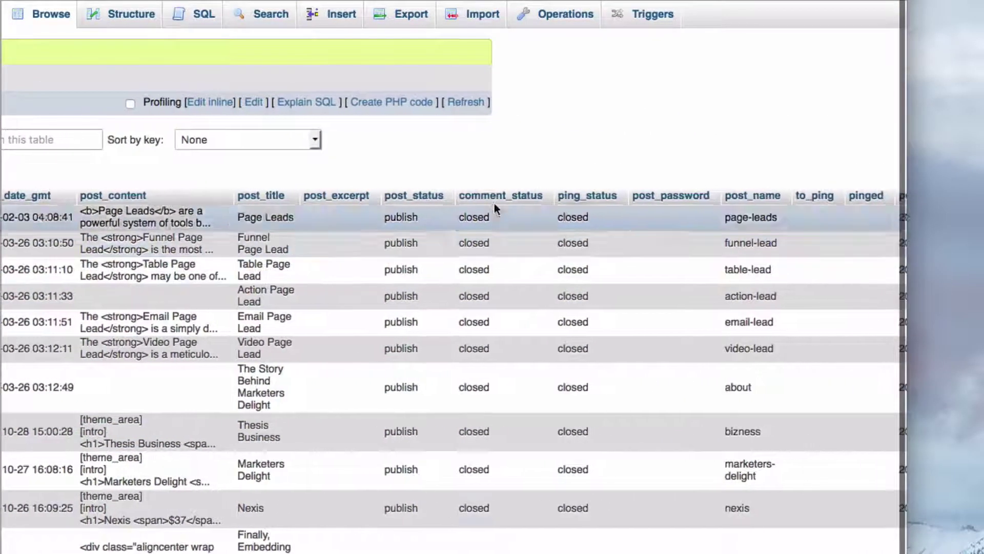
pyautogui.hscroll(10, 550, 153)
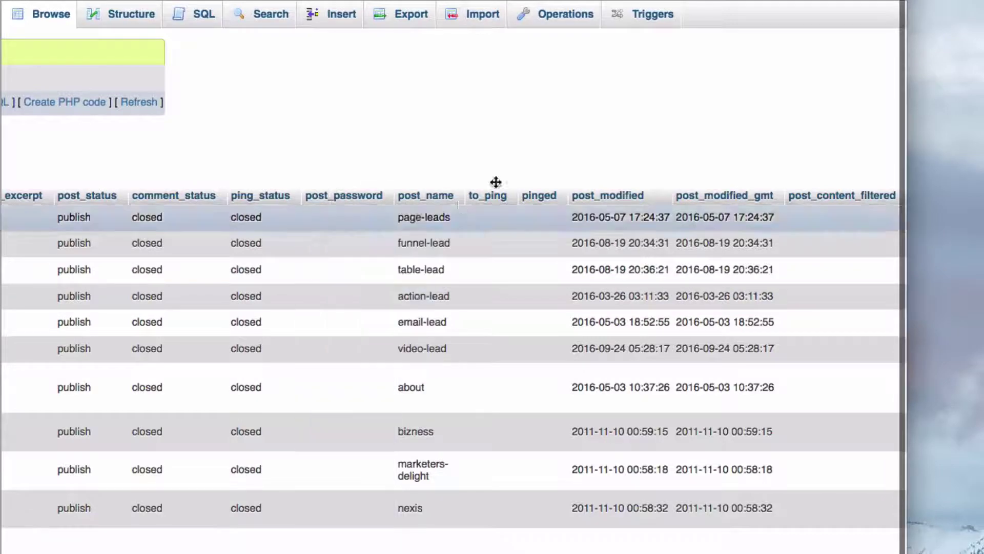
pyautogui.hscroll(10, 518, 250)
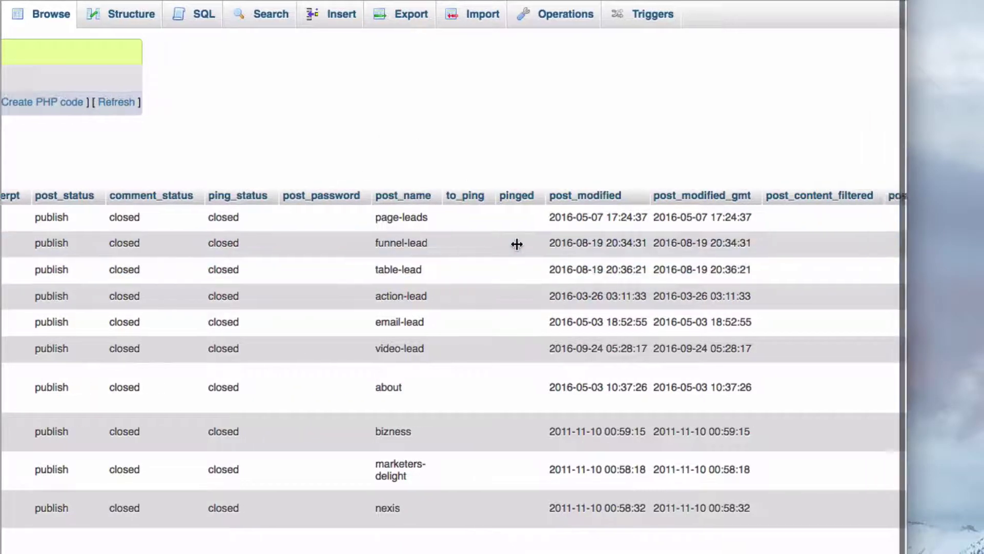
pyautogui.hscroll(3, 517, 244)
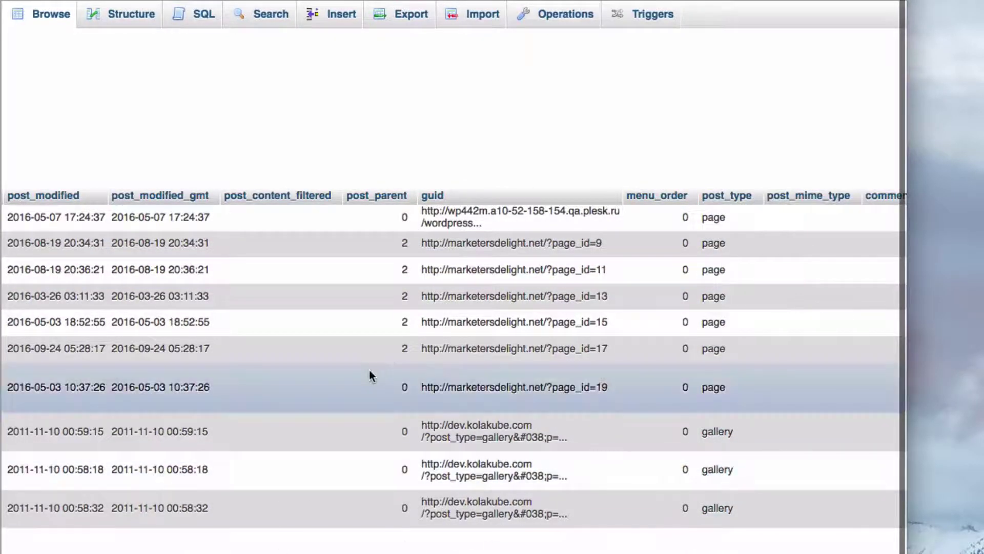
pyautogui.hscroll(-20, 181, 237)
pyautogui.hscroll(6, 233, 217)
pyautogui.hscroll(20, 233, 217)
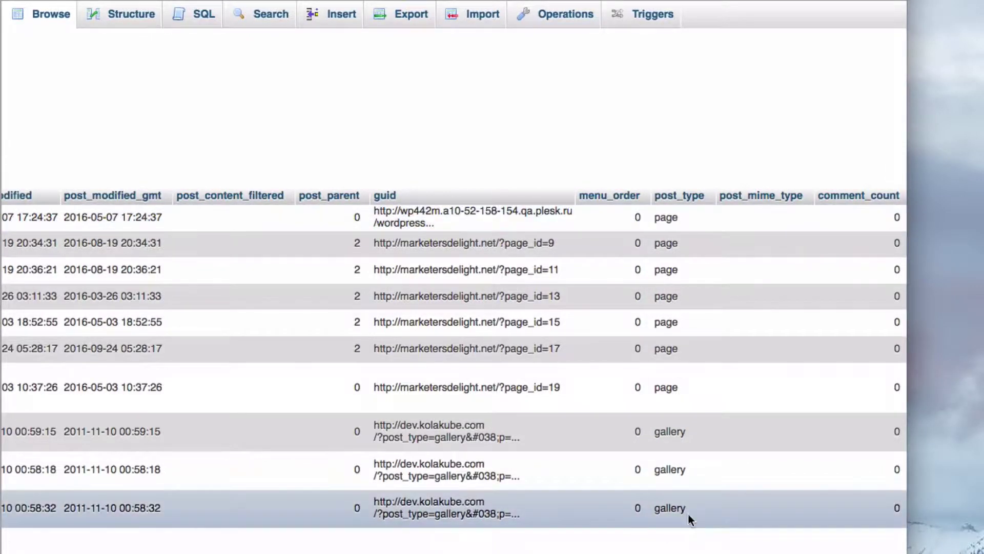
pyautogui.scroll(-10, 688, 511)
pyautogui.hscroll(-5, 667, 441)
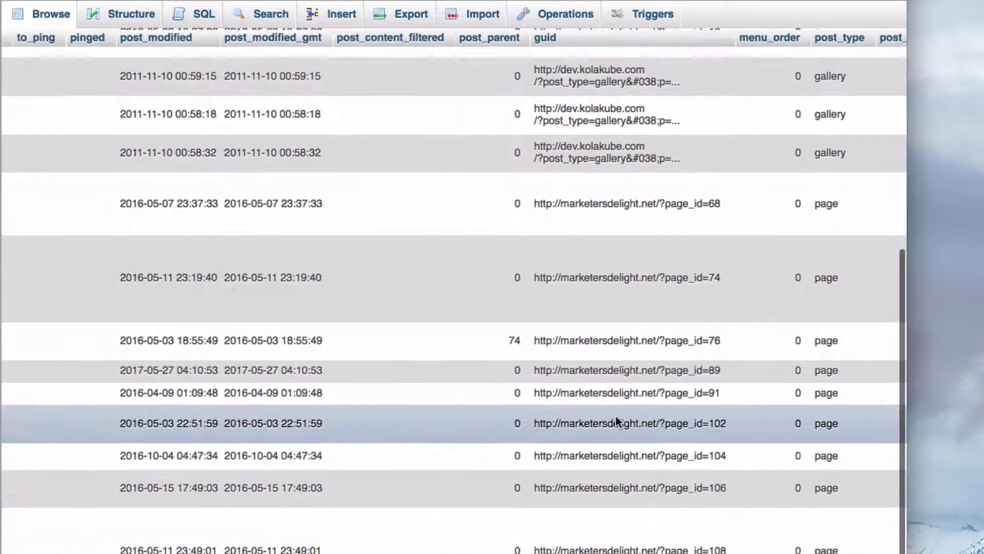
pyautogui.scroll(10, 624, 379)
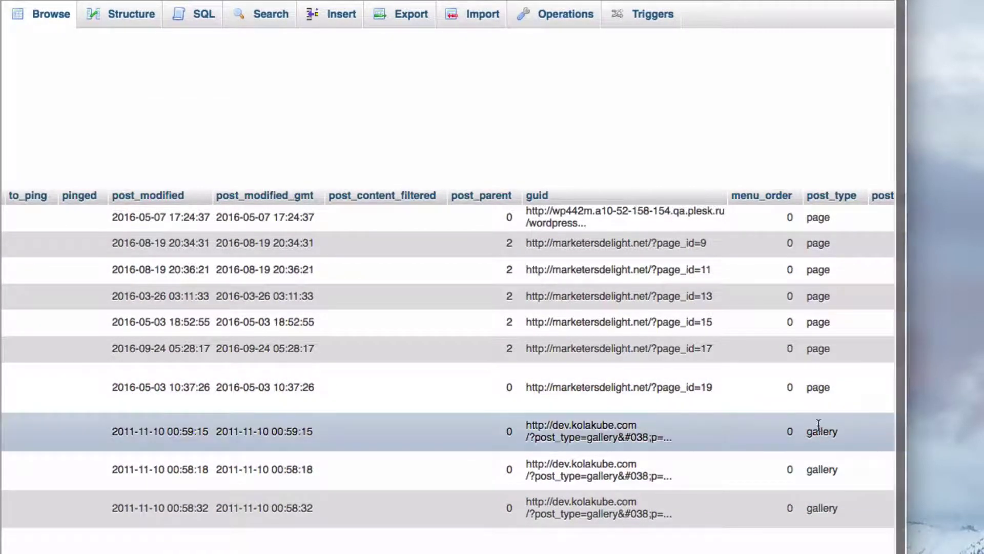
pyautogui.hscroll(-10, 808, 439)
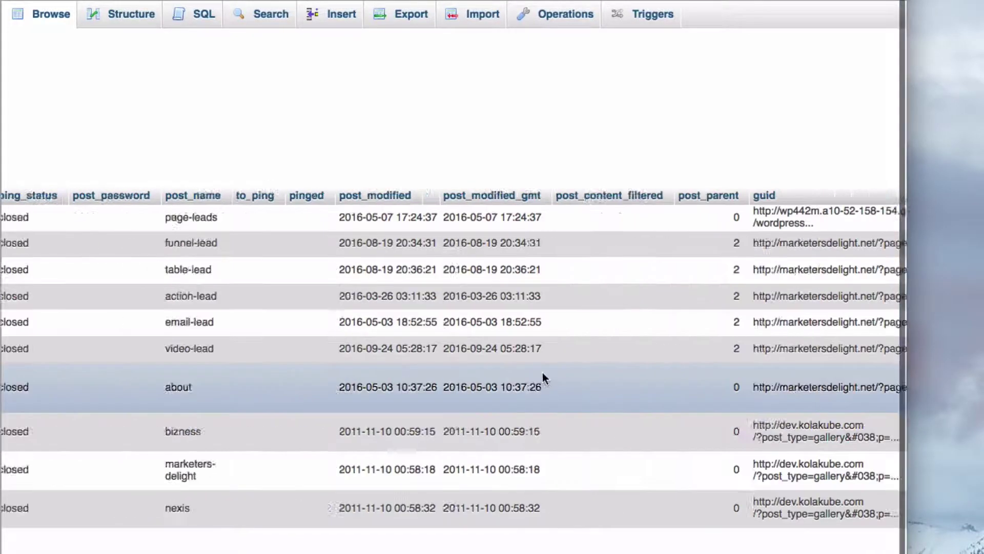
# - Show 500 rows of the wp_posts table at once and bring its post_type column into view
pyautogui.click(213, 140)
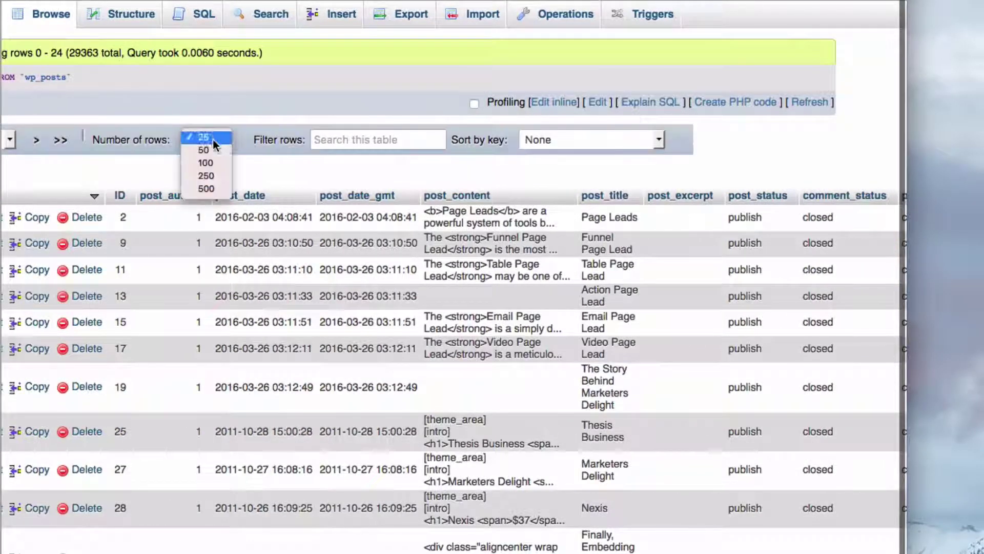
pyautogui.click(211, 189)
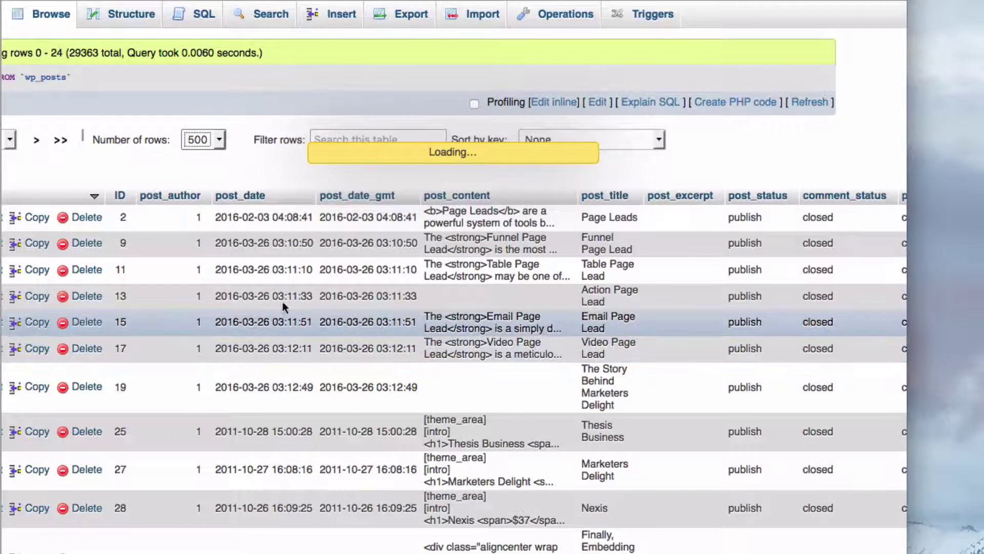
pyautogui.hscroll(-3, 221, 172)
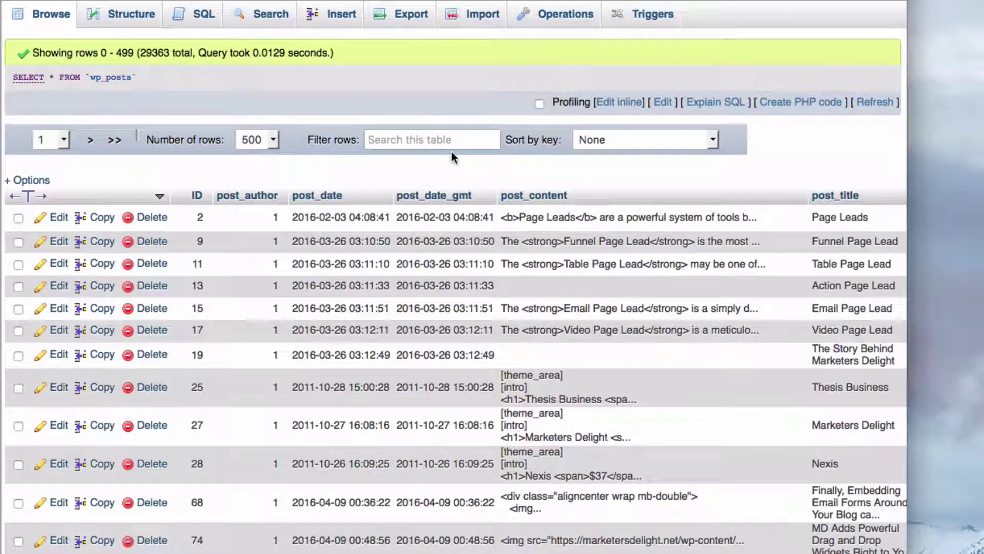
pyautogui.hscroll(15, 539, 244)
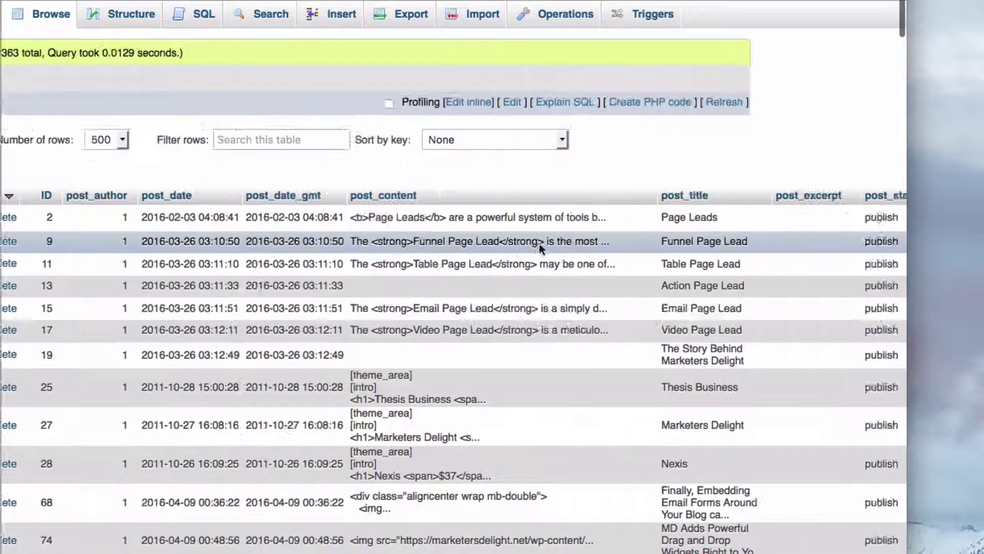
pyautogui.hscroll(3, 558, 301)
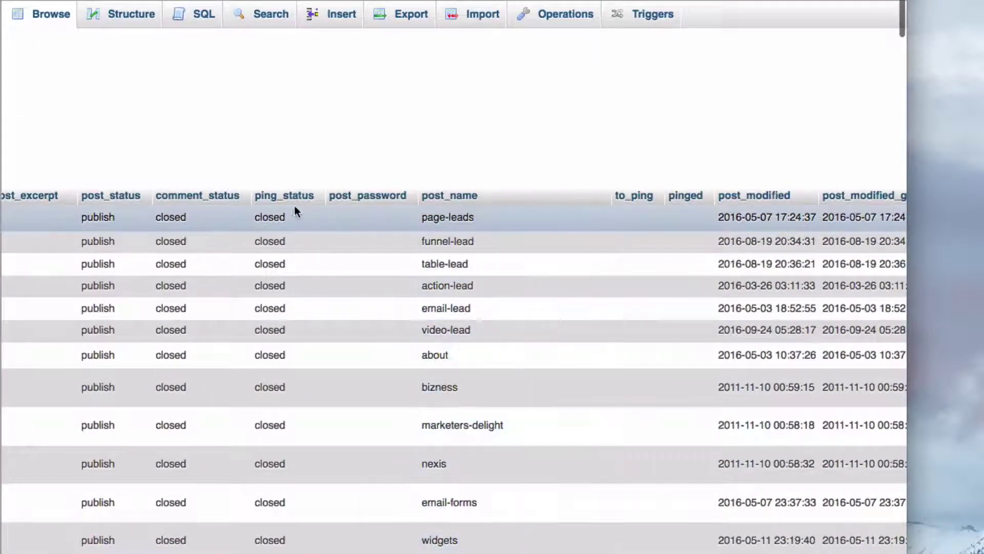
pyautogui.hscroll(10, 474, 215)
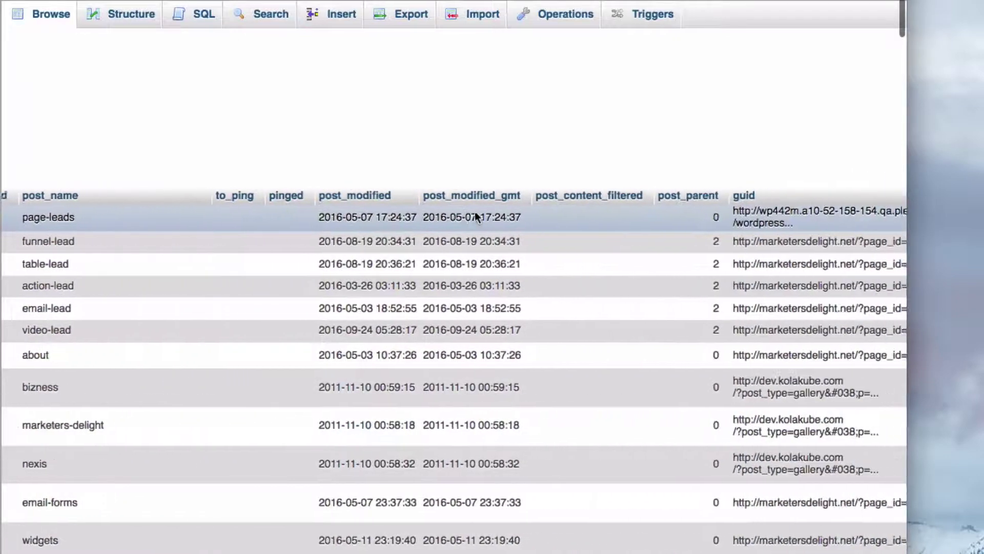
pyautogui.hscroll(5, 475, 215)
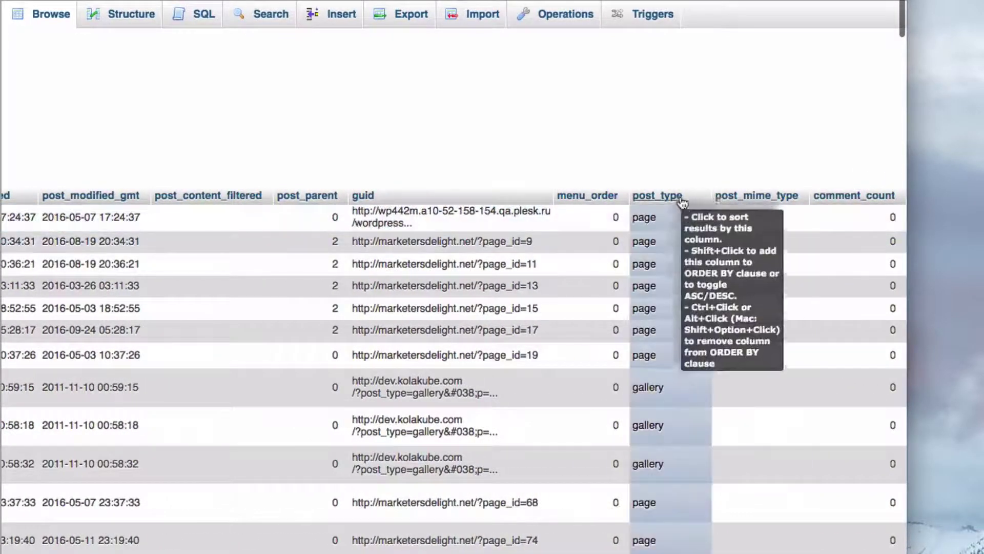
# - Examine the post_type values down the wp_posts rows to identify post types left behind by old plugins and themes
pyautogui.scroll(-15, 673, 343)
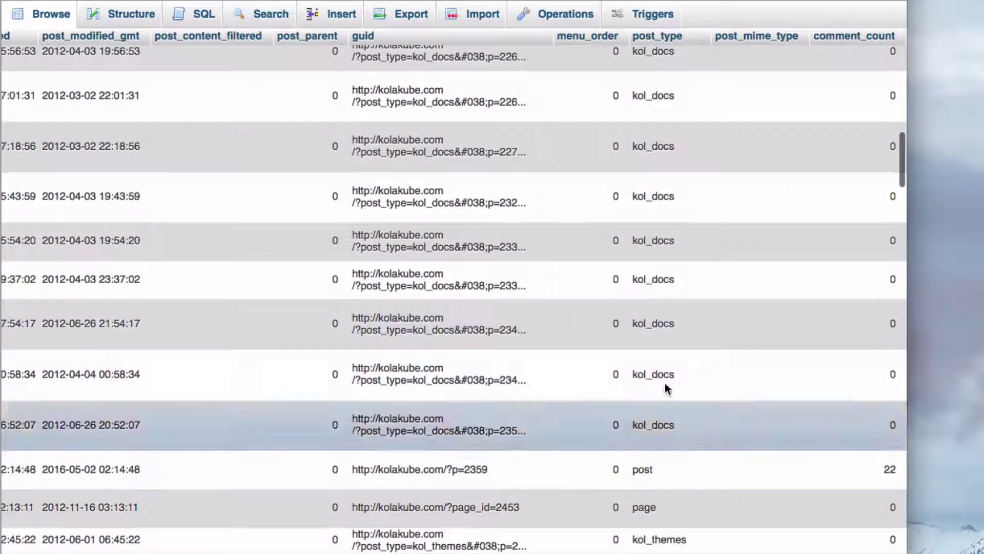
pyautogui.scroll(-3, 657, 401)
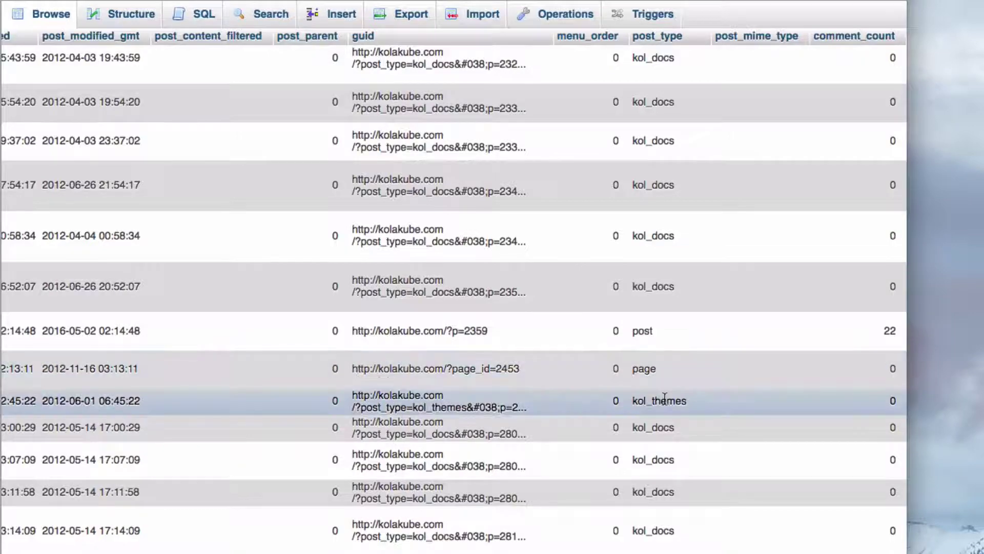
pyautogui.scroll(-6, 666, 429)
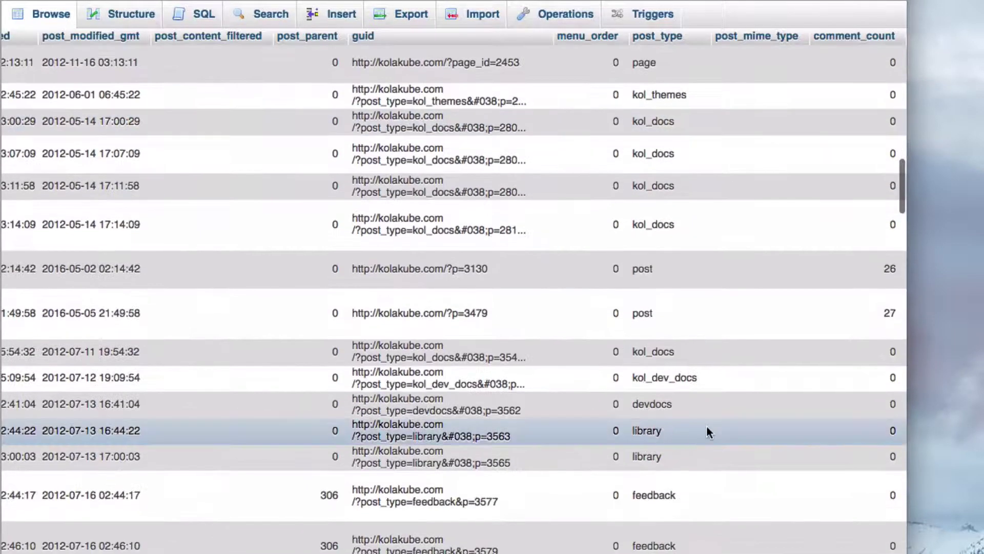
pyautogui.scroll(-5, 718, 410)
pyautogui.scroll(-10, 659, 405)
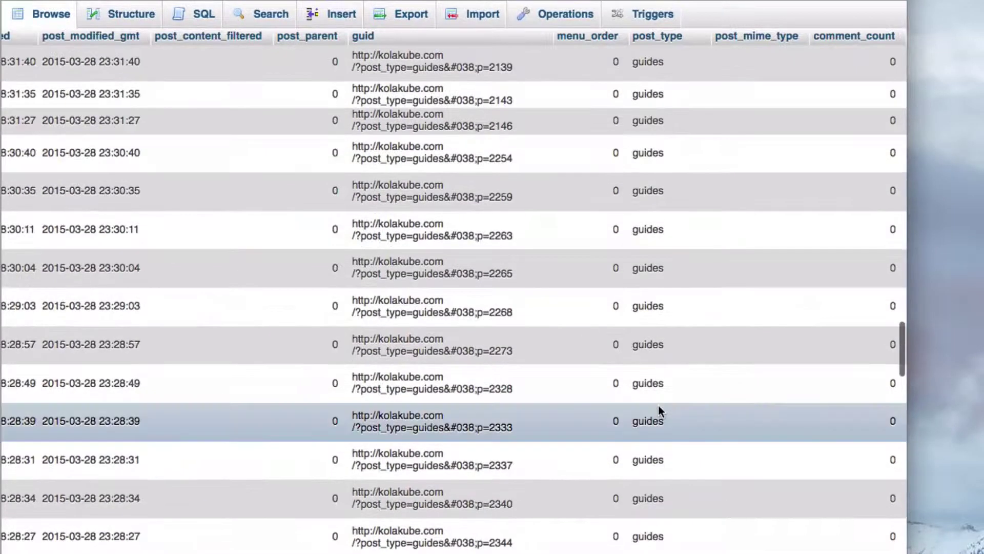
pyautogui.scroll(-15, 669, 336)
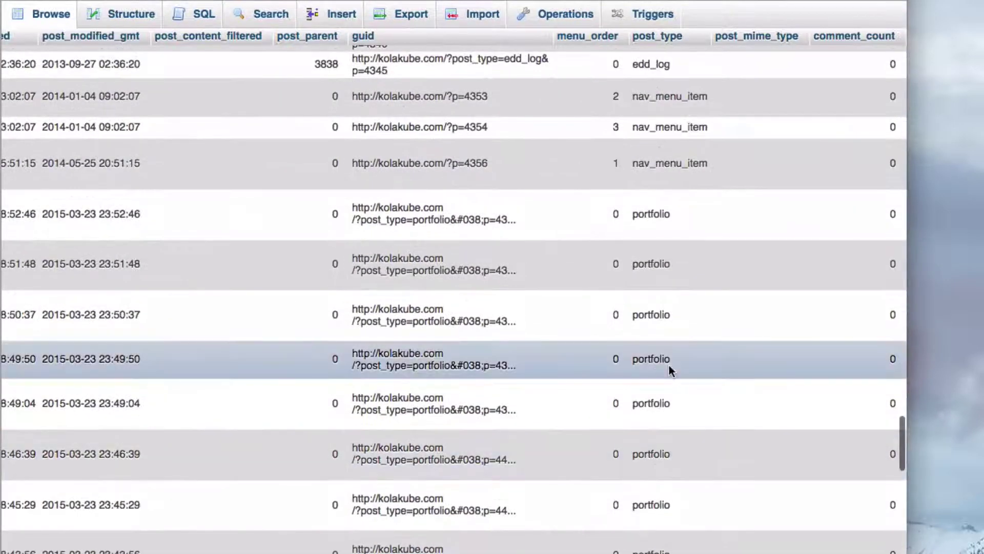
pyautogui.scroll(7, 733, 456)
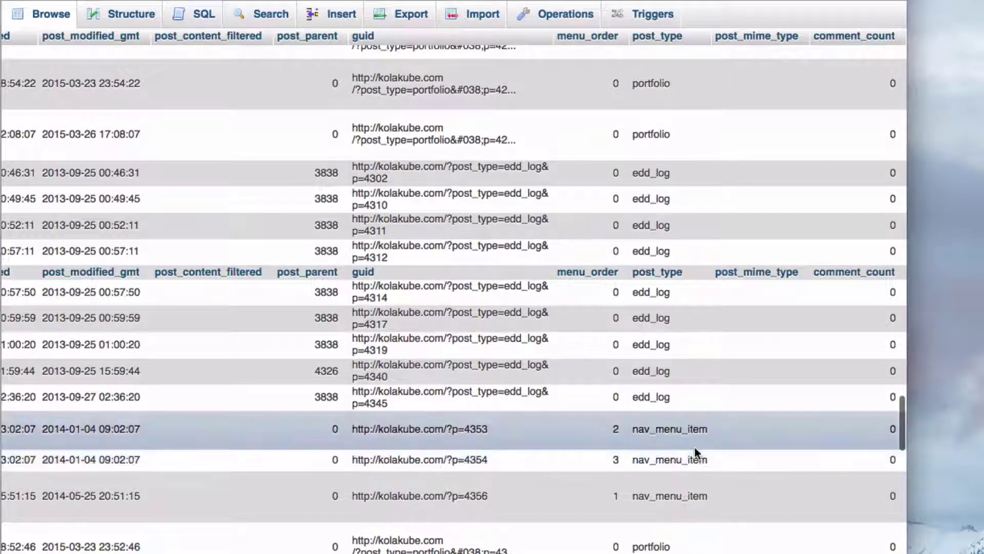
pyautogui.scroll(-15, 694, 447)
pyautogui.scroll(-20, 658, 491)
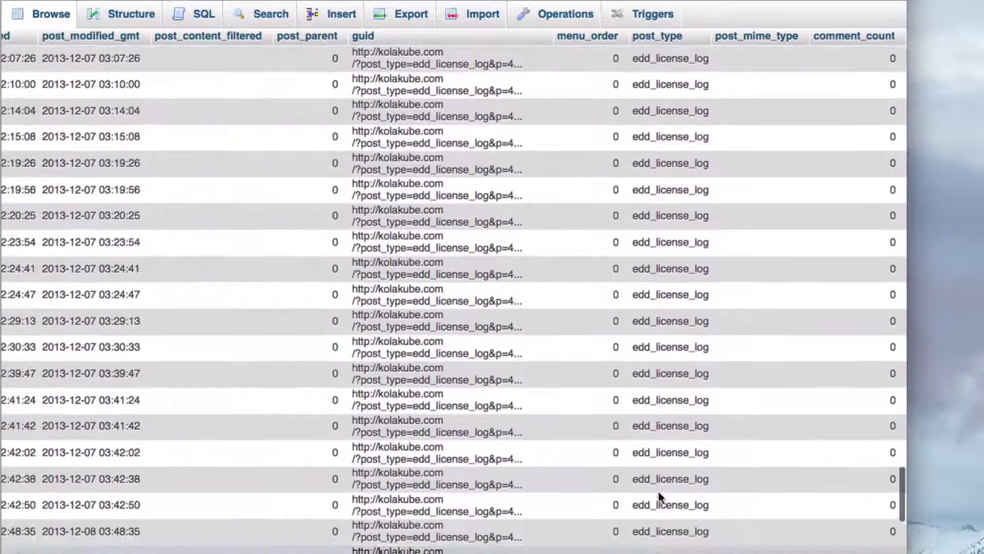
pyautogui.scroll(5, 651, 252)
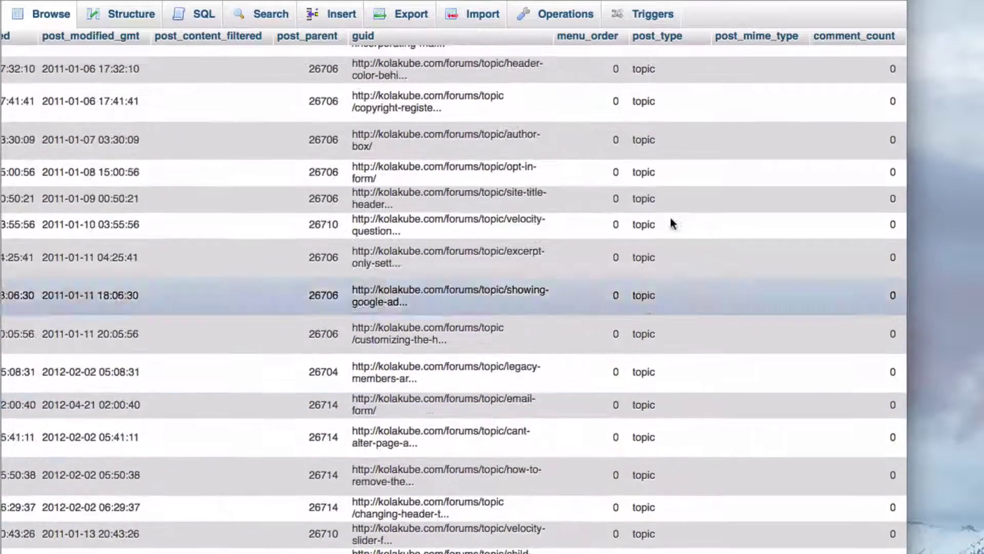
pyautogui.scroll(3, 635, 330)
pyautogui.scroll(10, 648, 343)
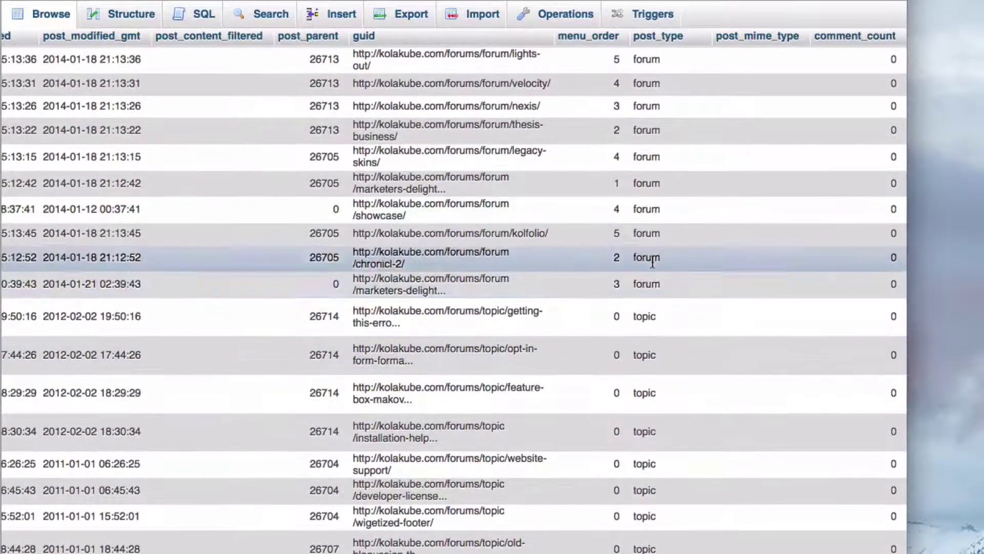
pyautogui.scroll(-15, 652, 259)
pyautogui.scroll(-5, 642, 396)
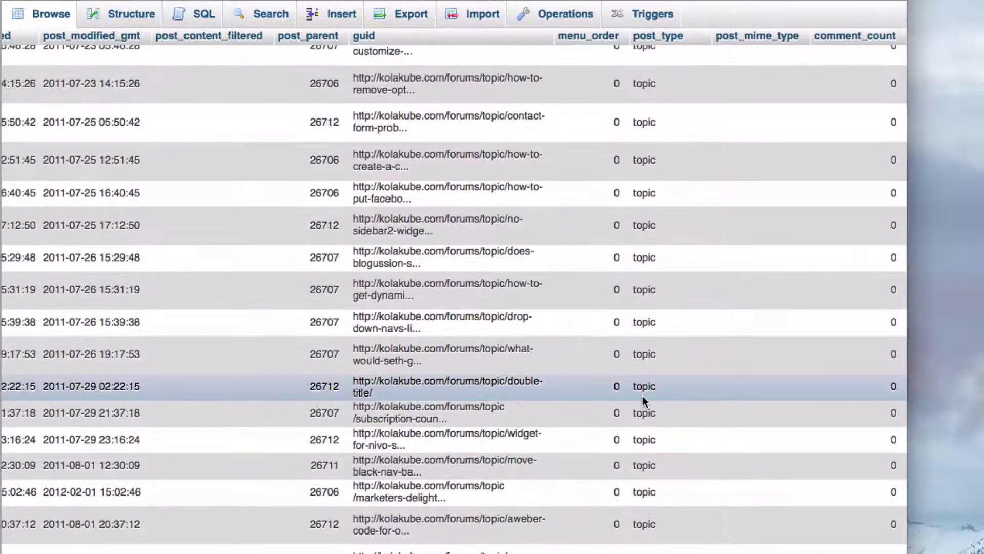
pyautogui.hscroll(-10, 626, 259)
pyautogui.scroll(20, 305, 254)
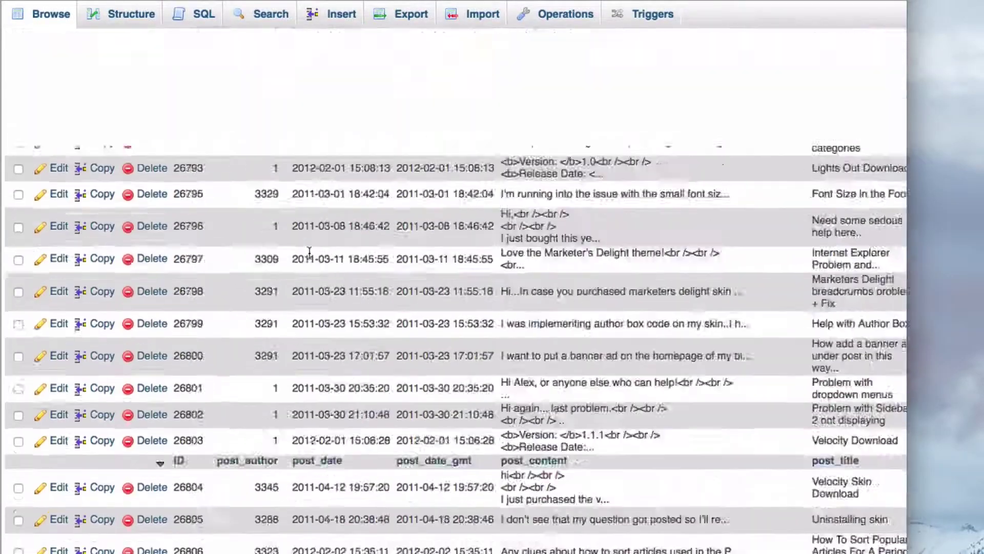
pyautogui.scroll(10, 309, 253)
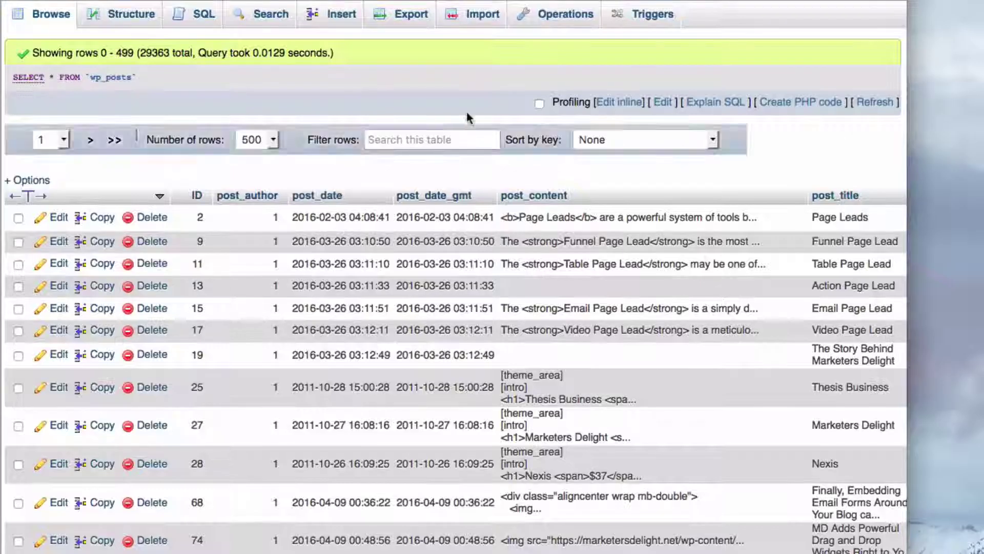
# - Replace the default SQL query for wp_posts with DELETE FROM `wp_posts` WHERE `post_type` = 'gallery';
pyautogui.click(203, 16)
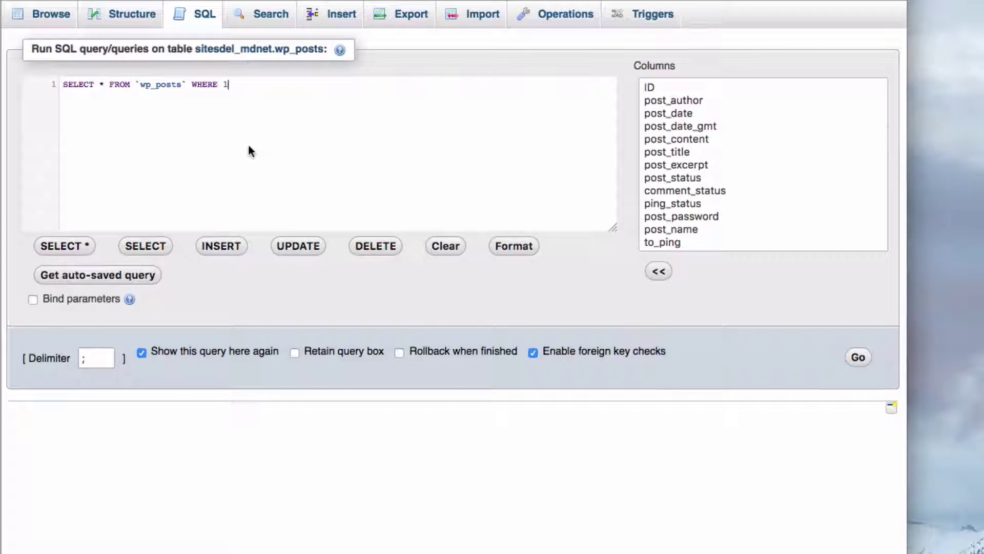
pyautogui.click(228, 109)
pyautogui.press('super+a')
pyautogui.press('BackSpace')
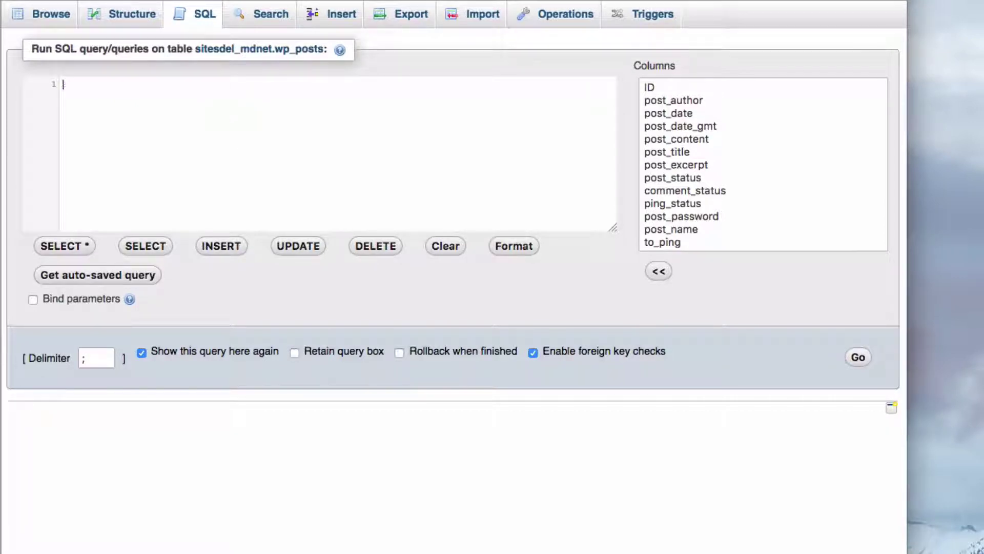
pyautogui.write("DELETE FROM `wp_posts` WHERE `post_type` = 'gallery';")
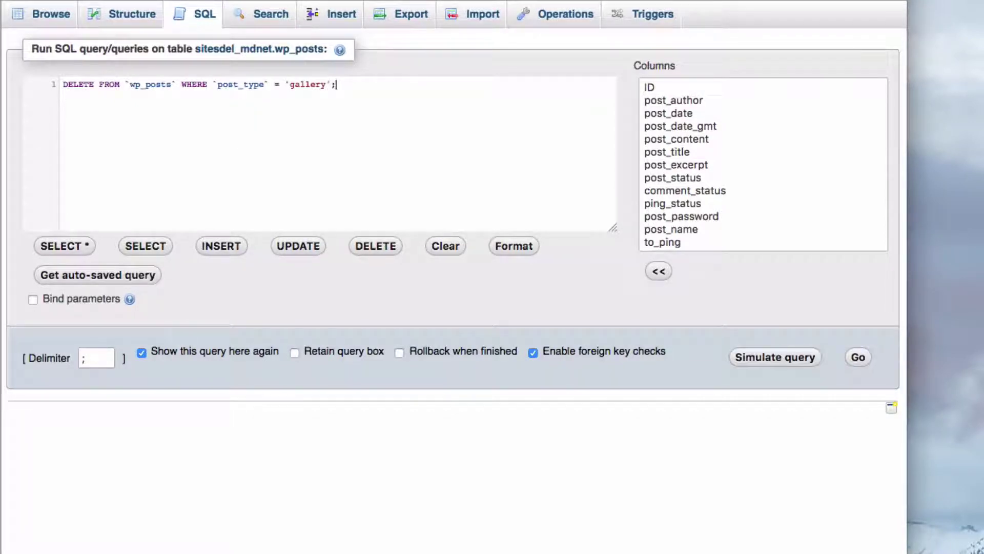
# - Review the table, column and value in the DELETE query and change the post type value to 'topic'
pyautogui.doubleClick(144, 88)
pyautogui.moveTo(144, 86); pyautogui.dragTo(127, 88)
pyautogui.doubleClick(242, 85)
pyautogui.doubleClick(303, 86)
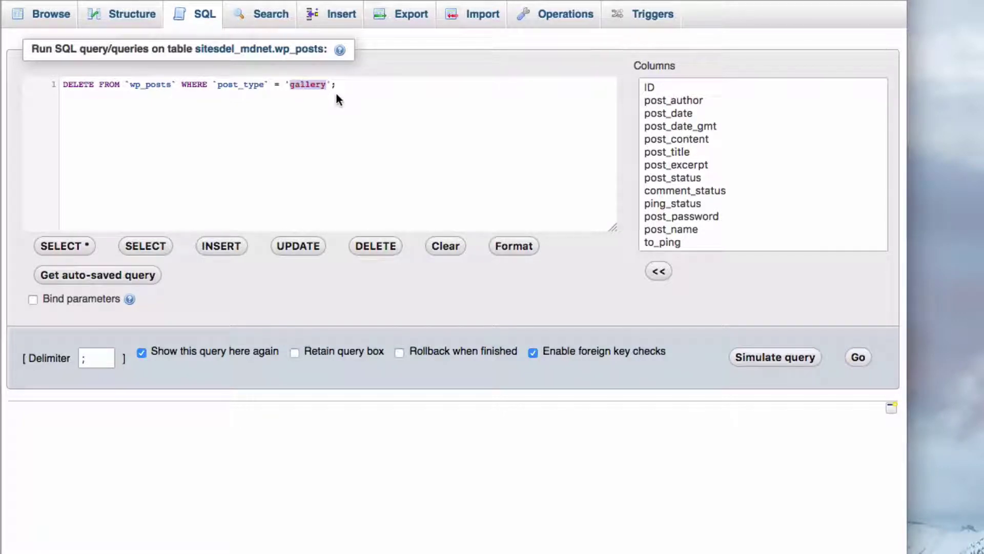
pyautogui.write('topic')
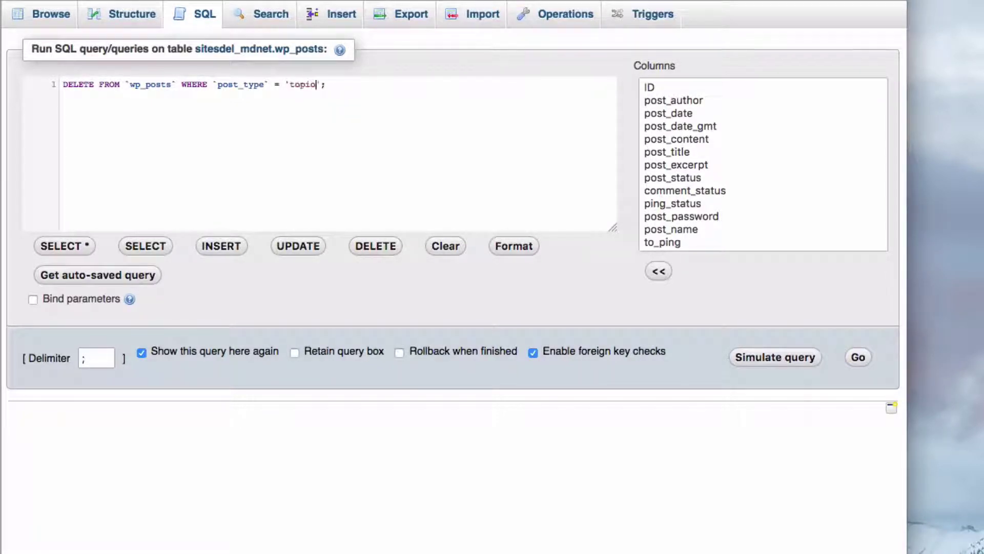
# - Add a second statement, DELETE FROM `wp_posts` WHERE `post_type` = 'reply';, below the topic query
pyautogui.press('super+a')
pyautogui.press('Right')
pyautogui.write("DELETE FROM `wp_posts` WHERE `post_type` = 'topic';")
pyautogui.doubleClick(301, 94)
pyautogui.write('r')
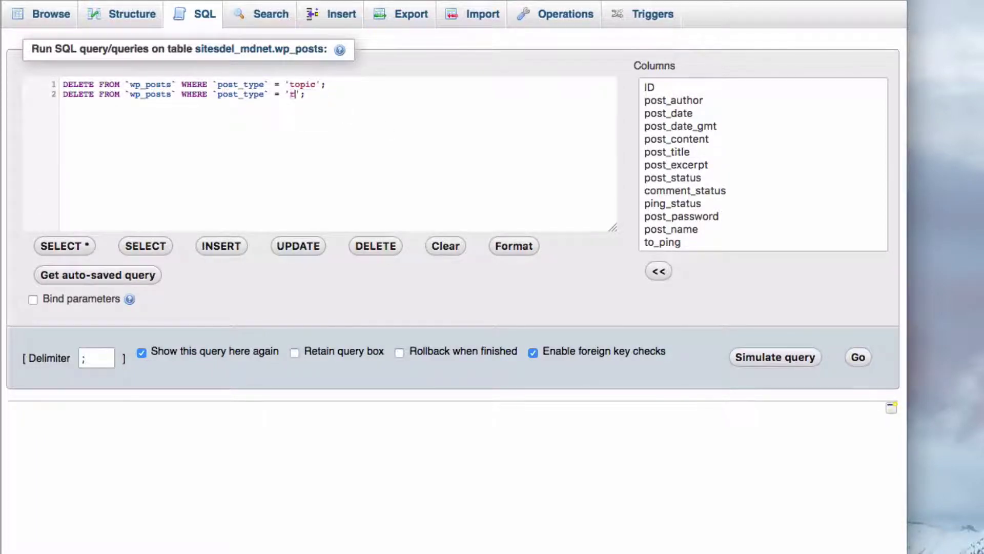
pyautogui.write('eply')
pyautogui.press('Right')
pyautogui.press('Right')
# - Add a third statement, DELETE FROM `wp_posts` WHERE `post_type` = 'forum';, below the reply query
pyautogui.press('Return')
pyautogui.write("DELETE FROM `wp_posts` WHERE `post_type` = 'topic';")
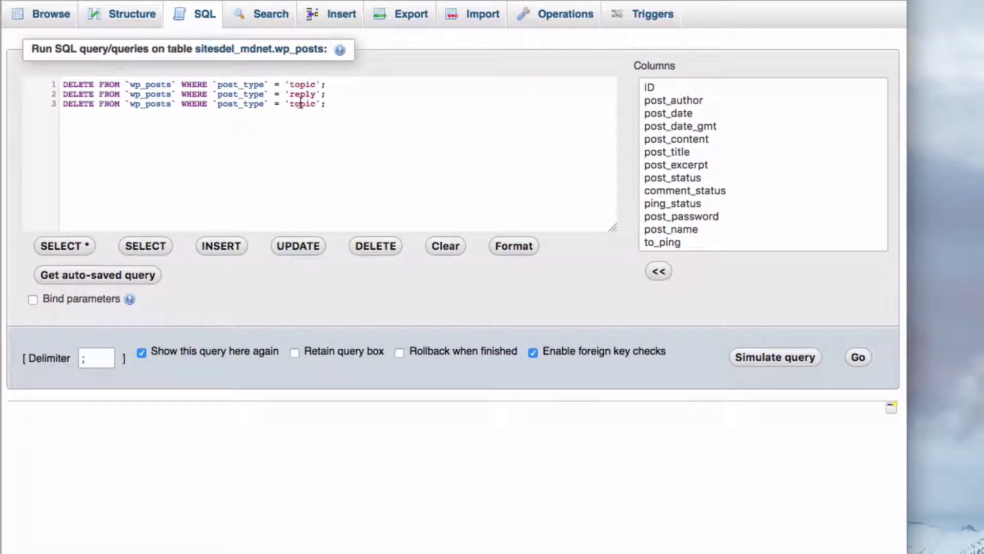
pyautogui.doubleClick(301, 104)
pyautogui.write('forum')
pyautogui.click(160, 118)
# - Simulate the three wp_posts DELETE statements, close the results, and run the deletion with confirmation
pyautogui.click(763, 361)
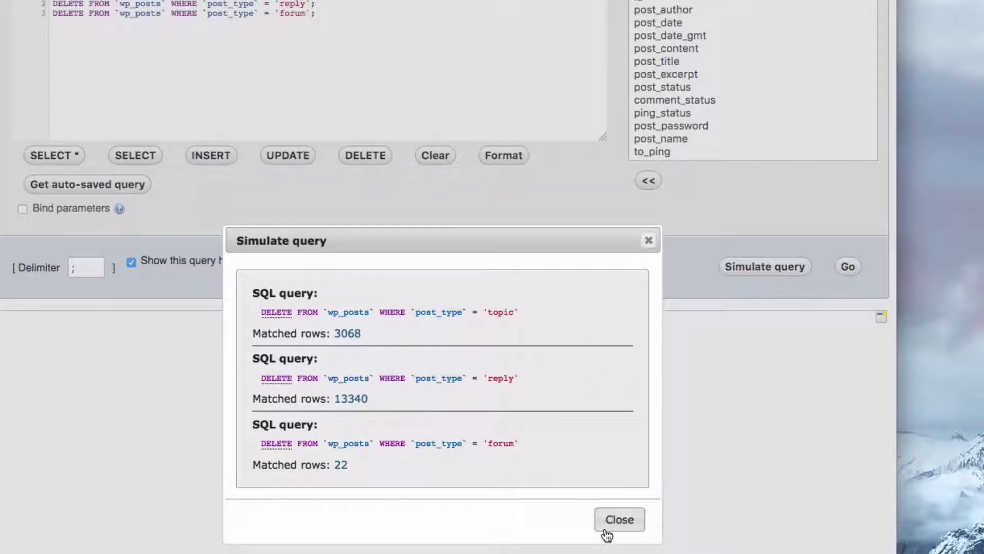
pyautogui.click(621, 526)
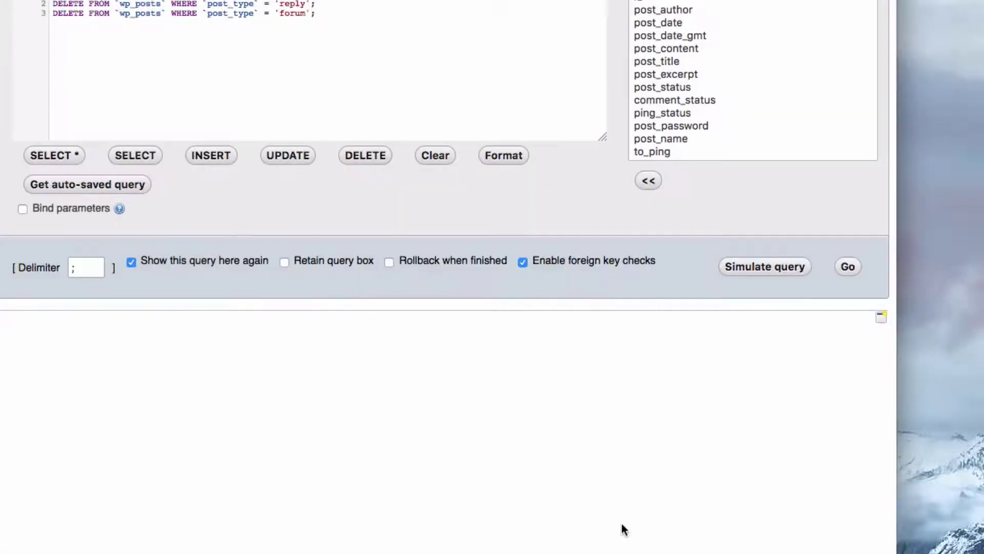
pyautogui.click(848, 268)
pyautogui.click(602, 277)
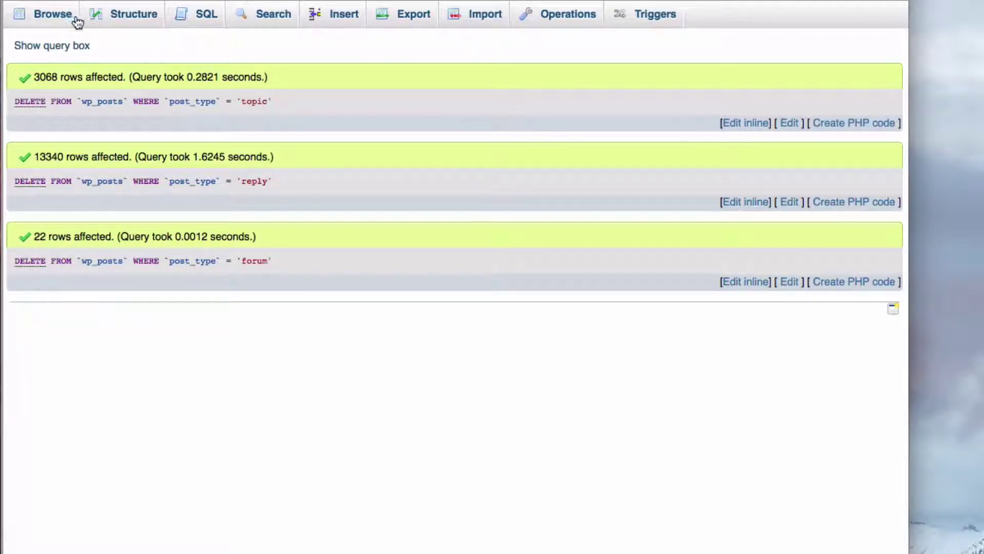
# - Open the rows of the wp_options table from the database's table list and show 500 rows per page
pyautogui.click(264, 3)
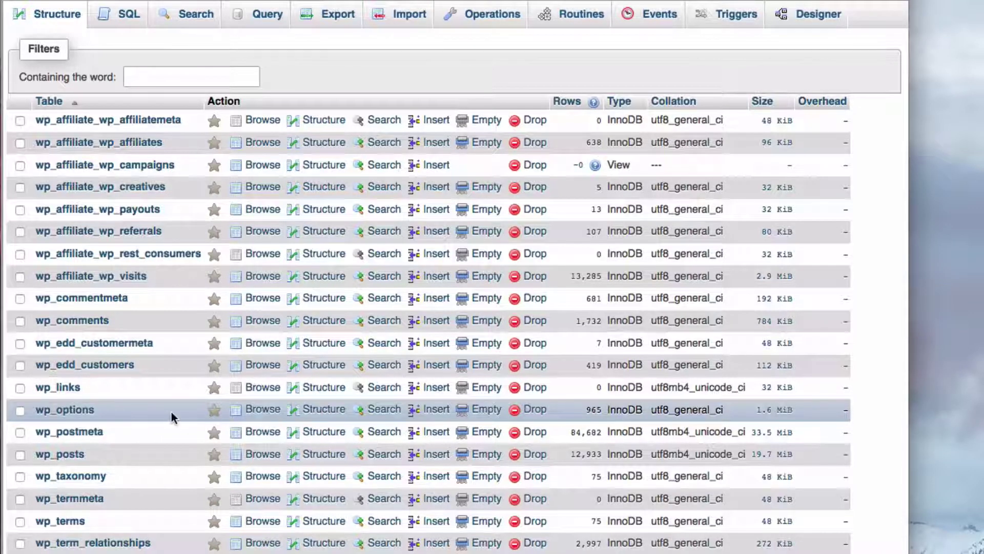
pyautogui.click(265, 415)
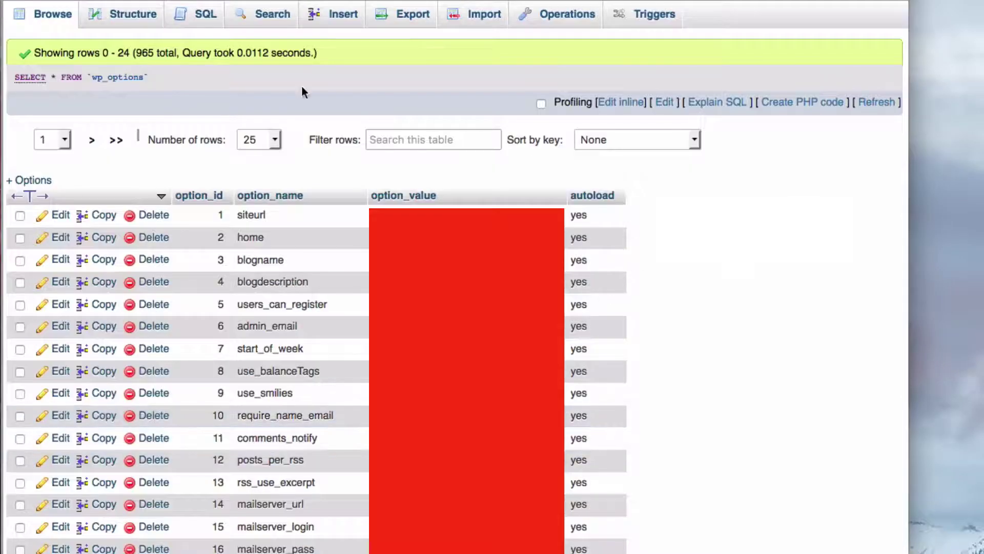
pyautogui.click(271, 143)
pyautogui.click(269, 189)
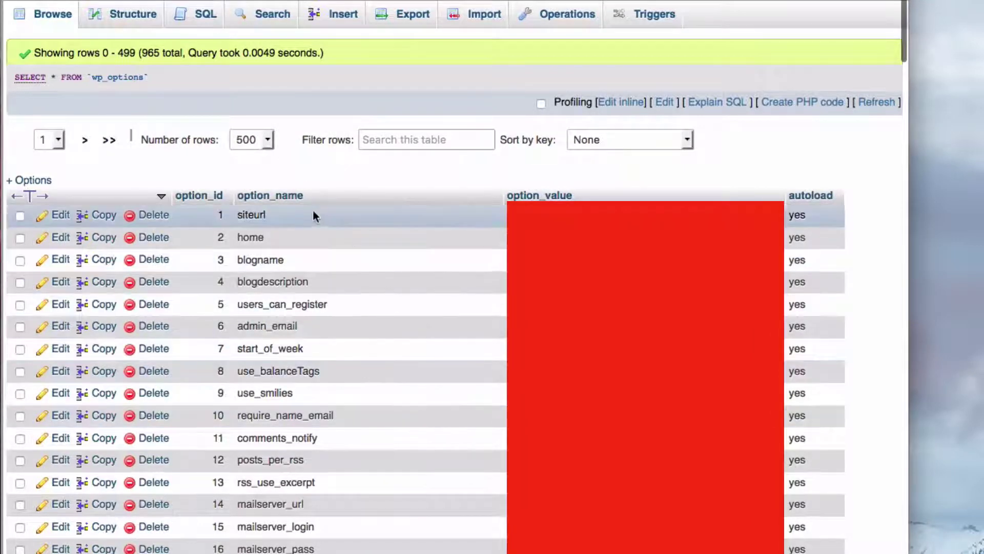
# - Examine the option names in wp_options to tell WordPress core options from theme and plugin options
pyautogui.scroll(-5, 314, 215)
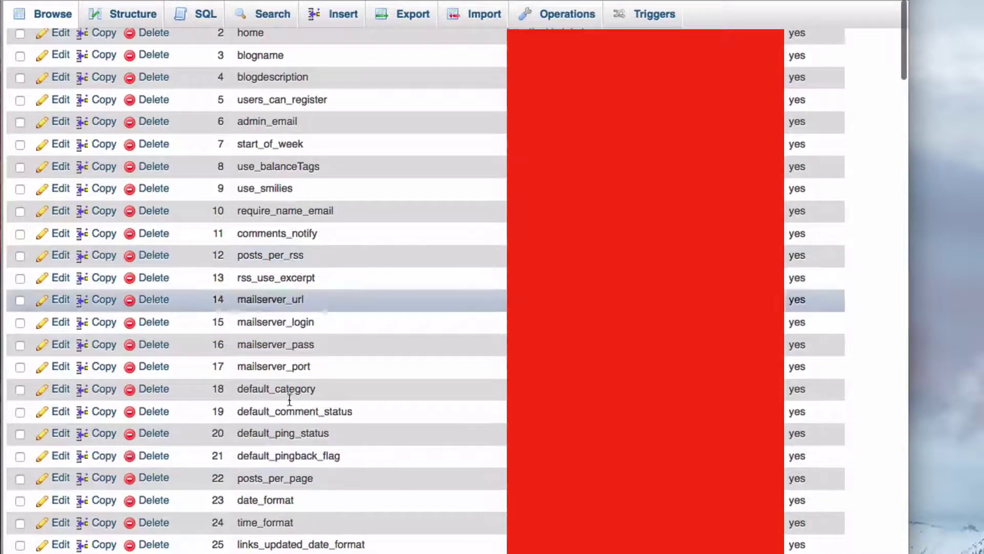
pyautogui.scroll(-10, 277, 346)
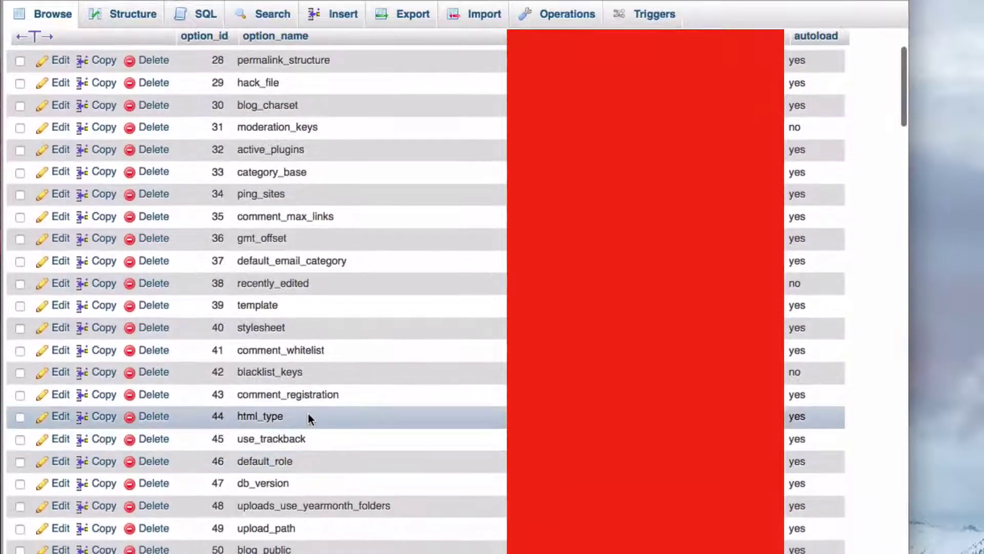
pyautogui.scroll(-2, 309, 415)
pyautogui.scroll(-2, 333, 395)
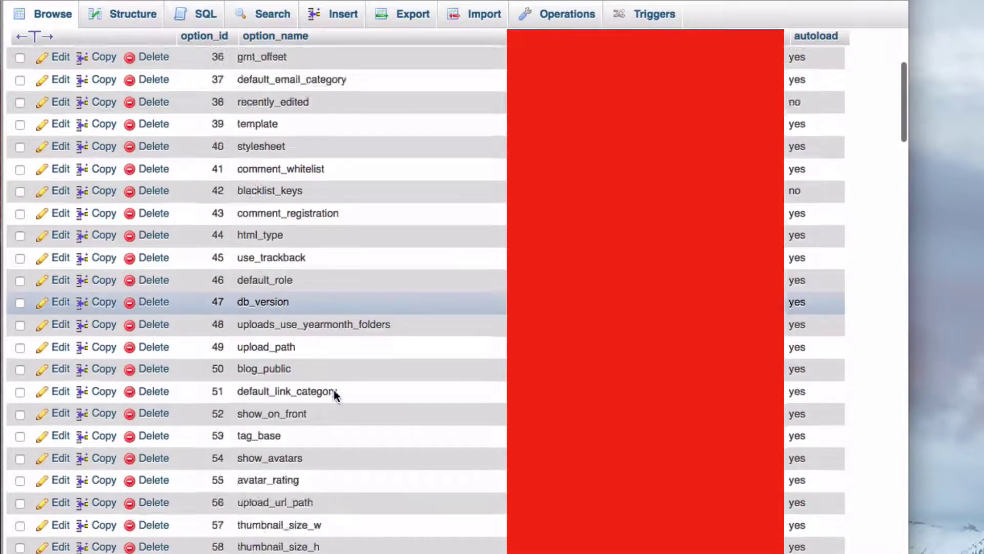
pyautogui.scroll(-20, 334, 394)
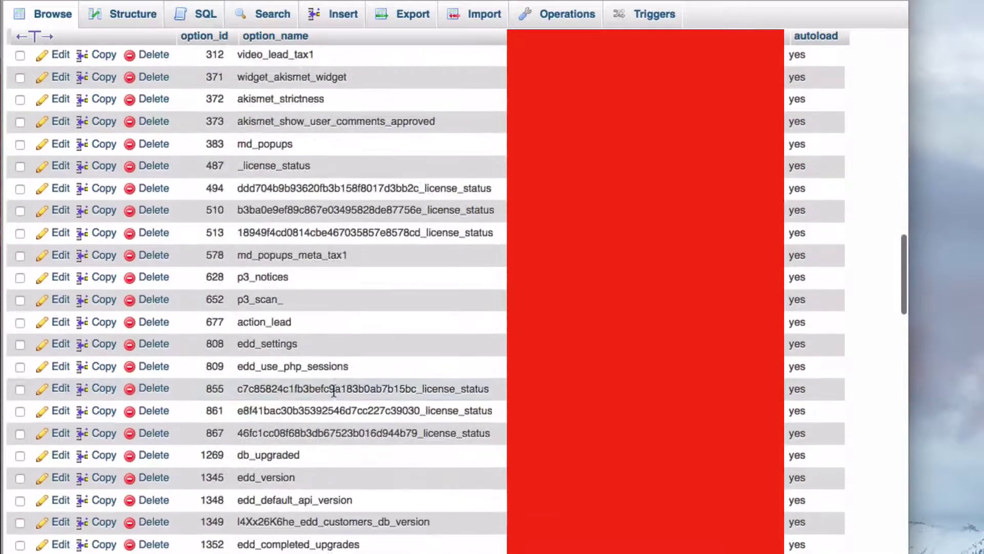
pyautogui.scroll(10, 333, 391)
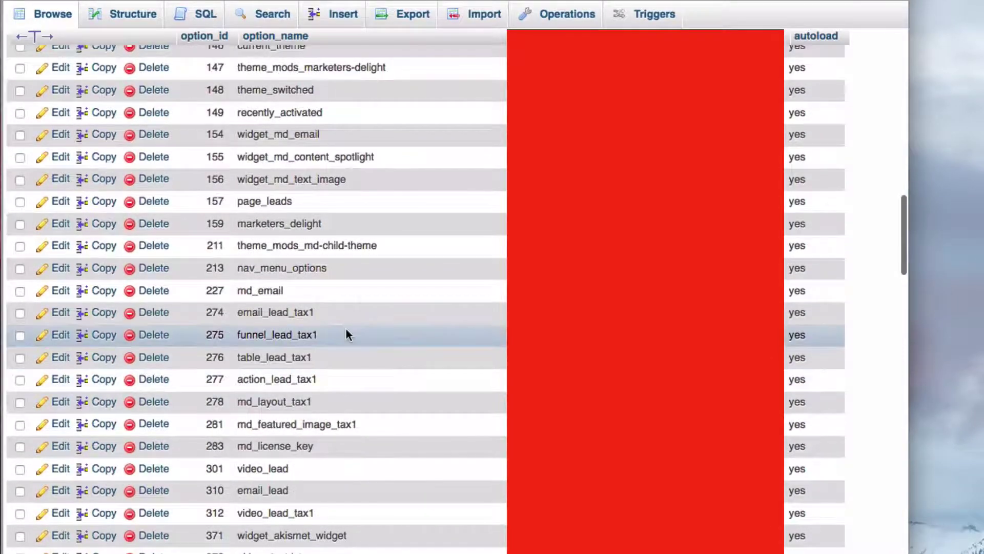
pyautogui.scroll(-1, 284, 262)
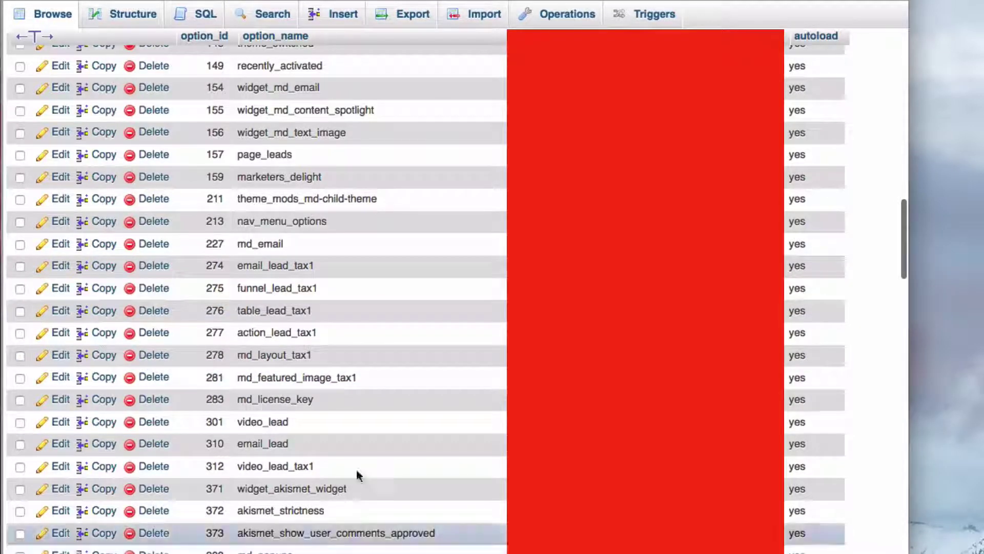
pyautogui.scroll(-3, 313, 413)
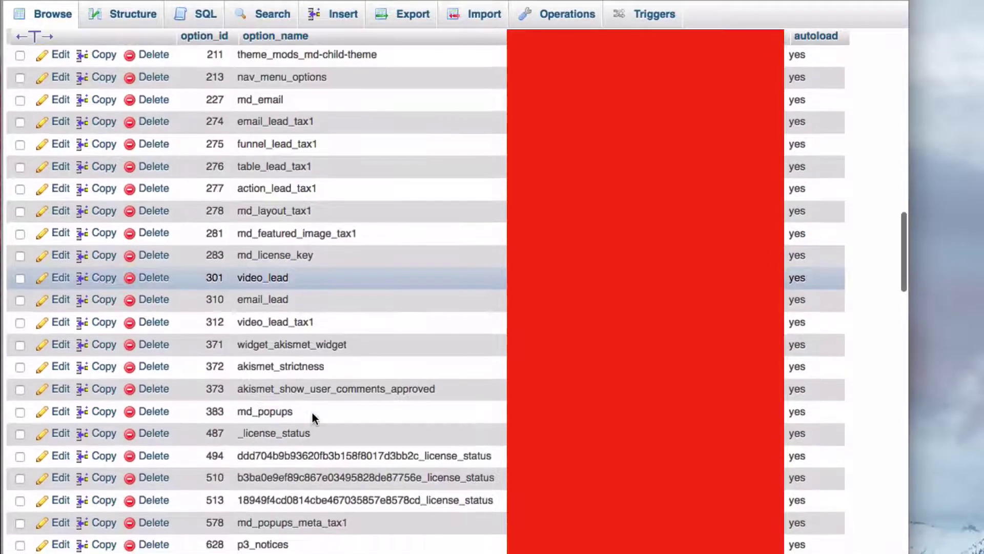
pyautogui.scroll(-2, 312, 418)
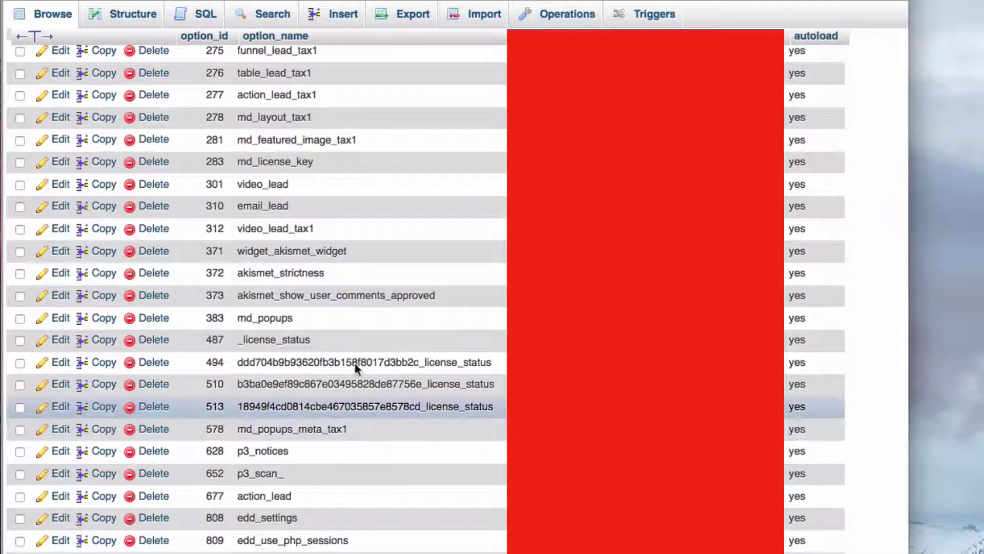
pyautogui.scroll(-2, 302, 339)
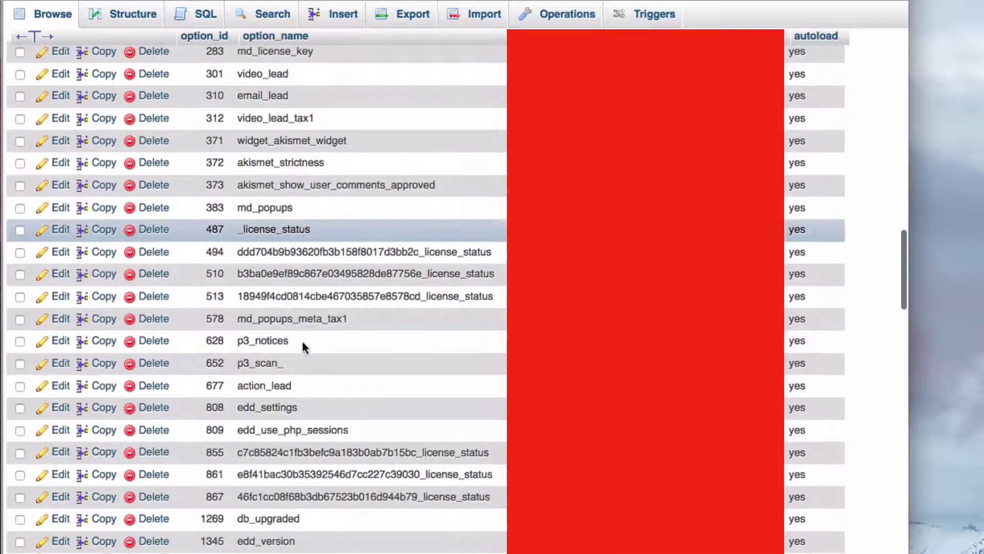
pyautogui.scroll(-3, 314, 366)
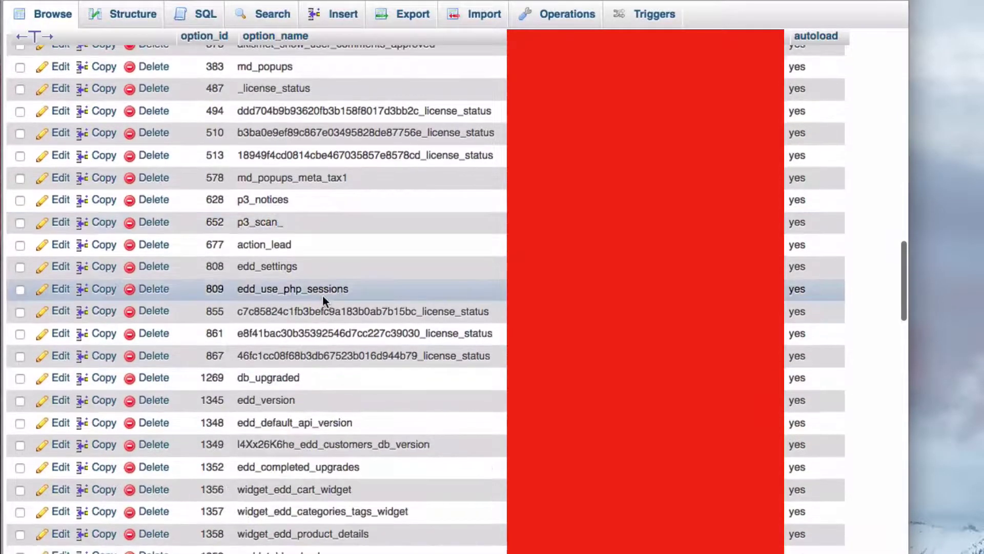
pyautogui.scroll(-6, 289, 271)
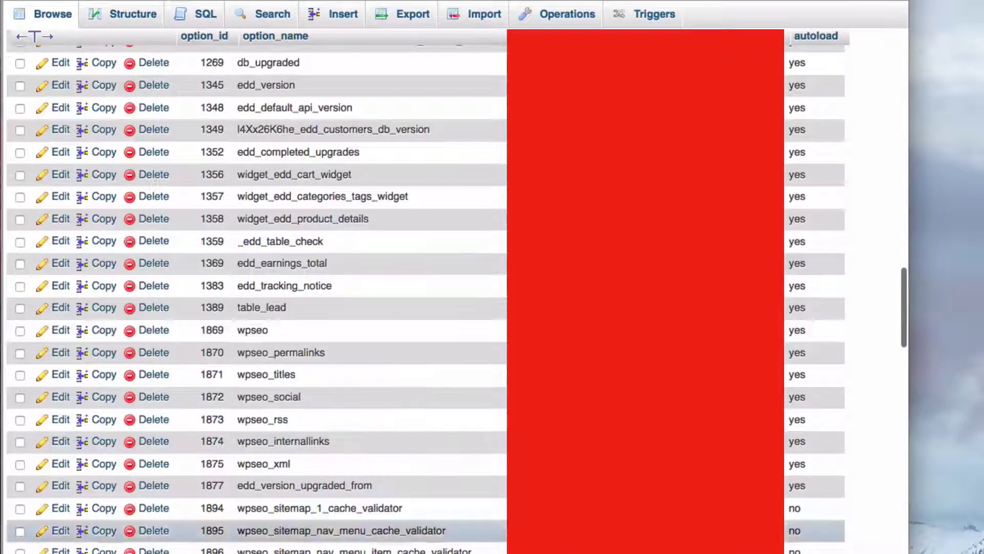
# - Examine the numbered wpseo_sitemap cache validator options in wp_options for a common naming pattern
pyautogui.scroll(-4, 276, 318)
pyautogui.scroll(-1, 276, 316)
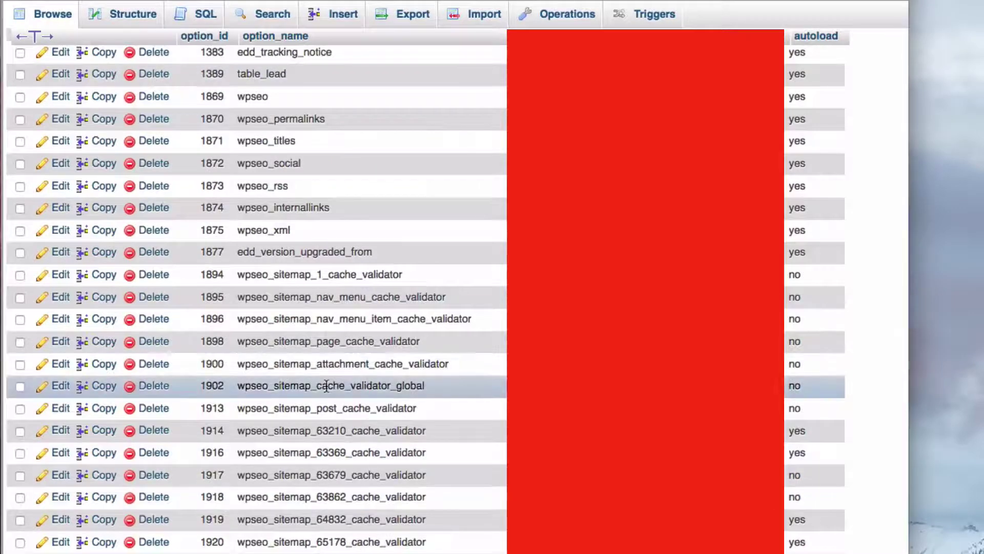
pyautogui.scroll(-3, 277, 384)
pyautogui.scroll(2, 312, 444)
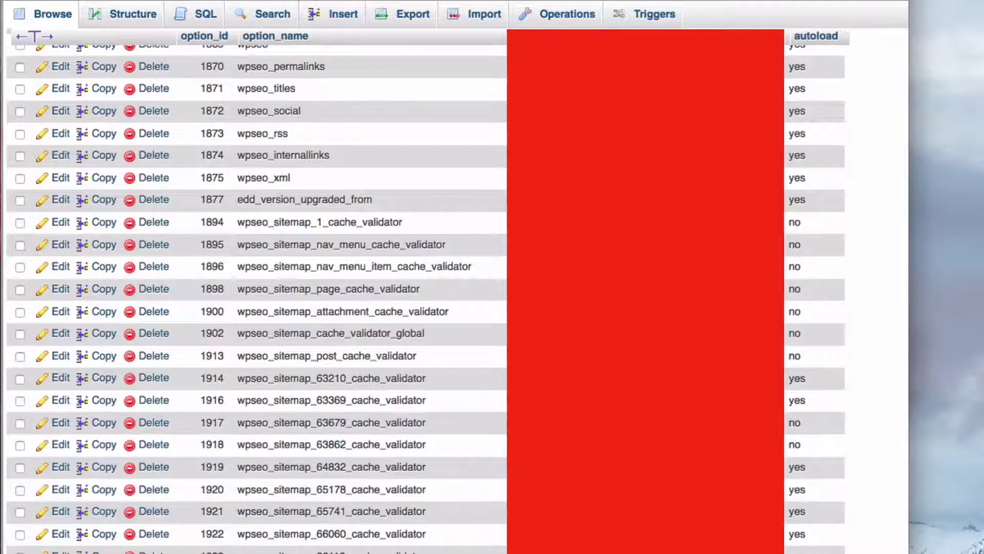
pyautogui.scroll(-5, 318, 513)
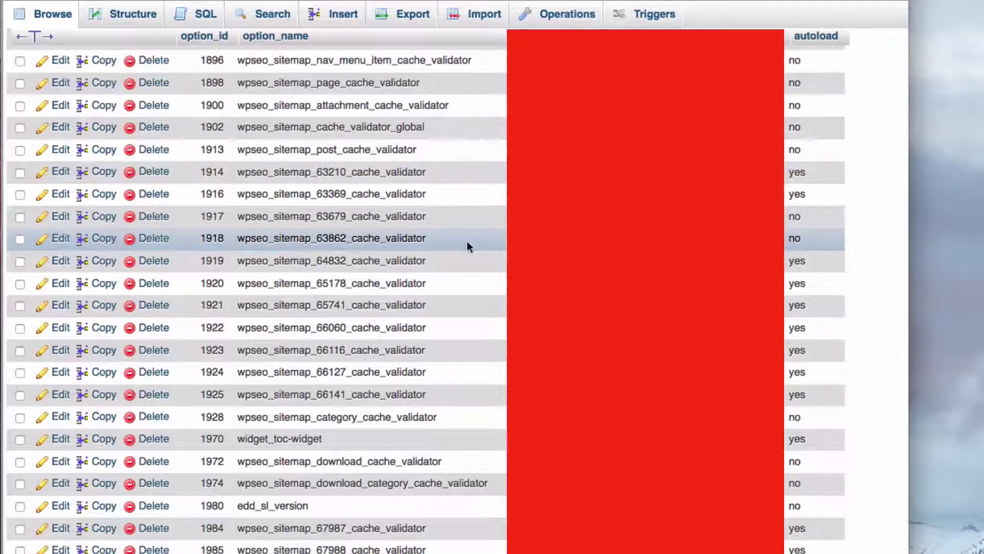
pyautogui.scroll(-10, 346, 423)
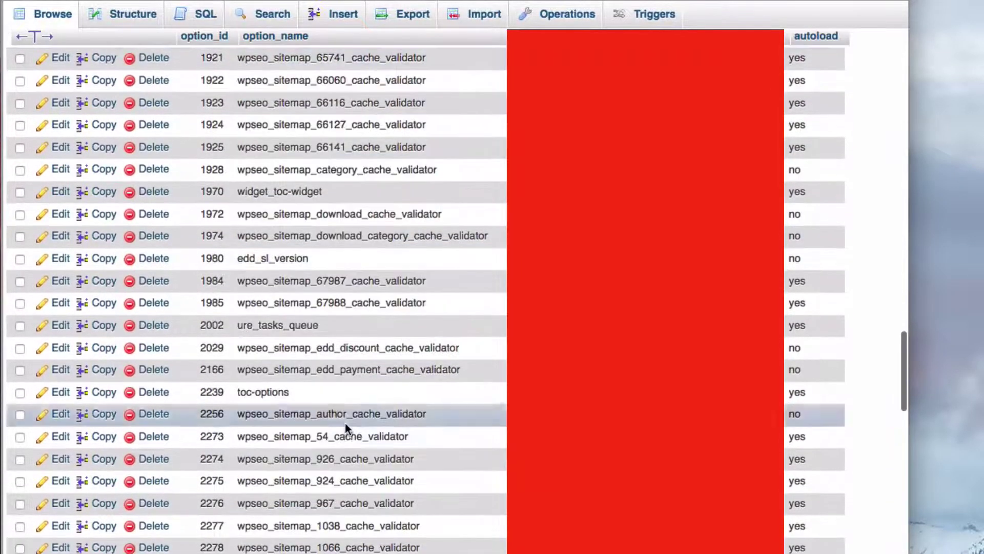
pyautogui.scroll(-10, 347, 508)
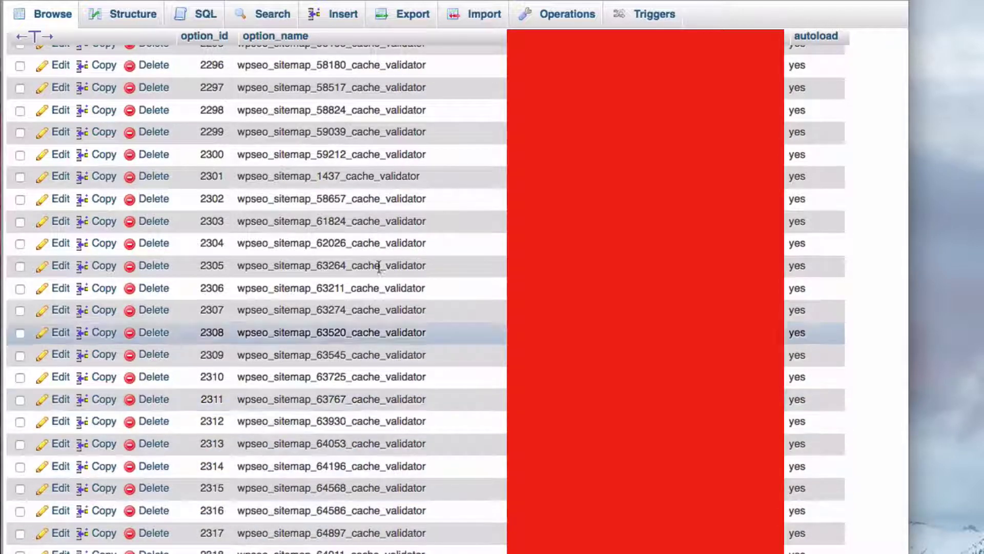
# - Replace the default wp_options query with DELETE FROM wp_options WHERE option_name RLIKE 'wpseo_sitemap_[0-9]*_cache_validator';
pyautogui.scroll(6, 348, 475)
pyautogui.scroll(20, 341, 464)
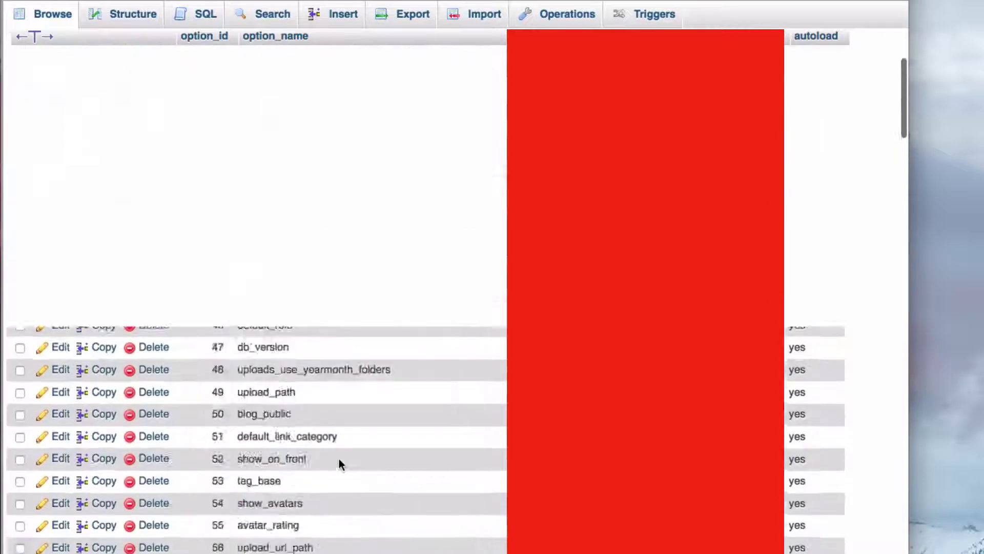
pyautogui.click(202, 17)
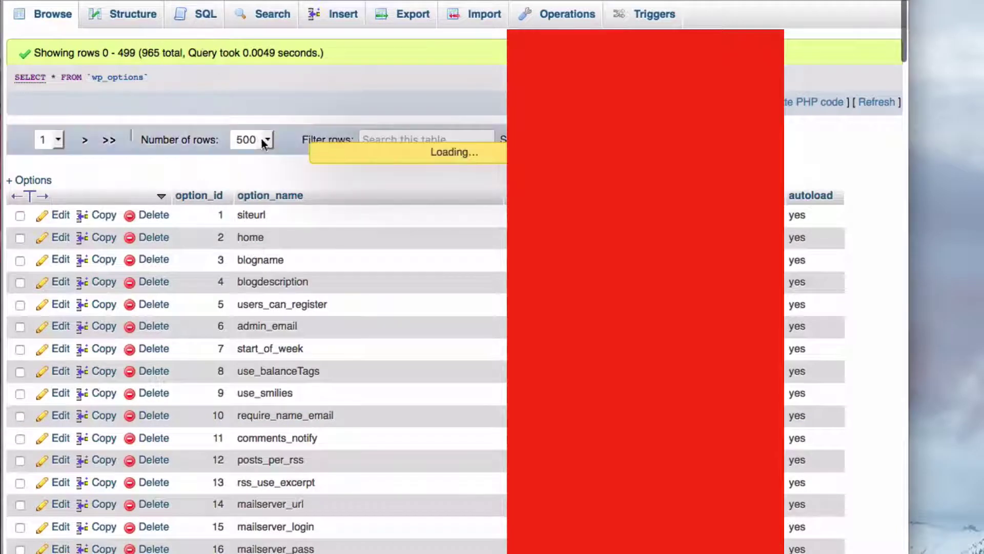
pyautogui.press('super+a')
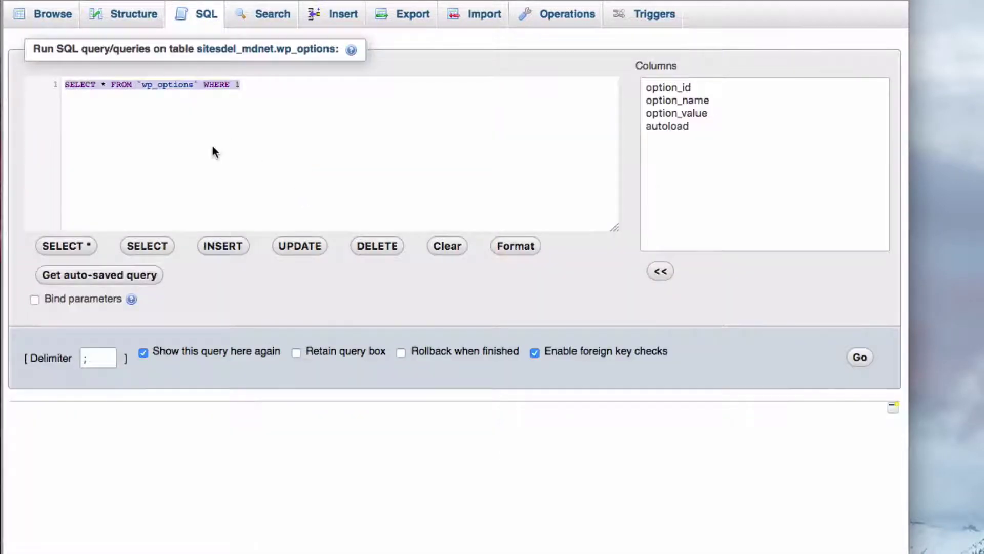
pyautogui.press('BackSpace')
pyautogui.write("DELETE FROM wp_options WHERE option_name RLIKE 'wpseo_sitemap_[0-9]*_cache_validator';")
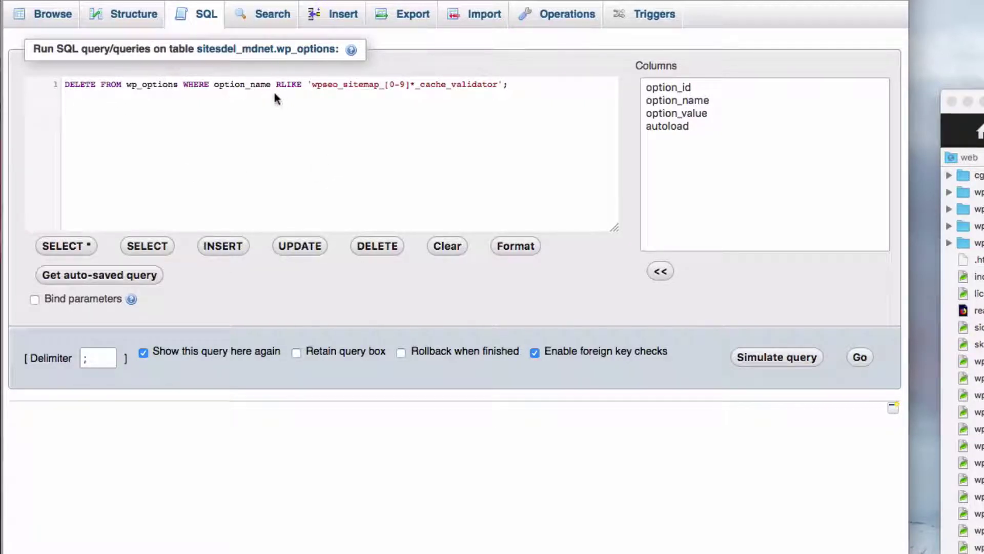
# - Review the RLIKE operator and the [0-9]* number pattern in the wp_options DELETE query
pyautogui.doubleClick(286, 84)
pyautogui.click(289, 87)
pyautogui.moveTo(385, 86); pyautogui.dragTo(410, 82)
pyautogui.click(348, 87)
# - Simulate the sitemap cache validator DELETE query, close the results, and run the deletion with confirmation
pyautogui.click(760, 362)
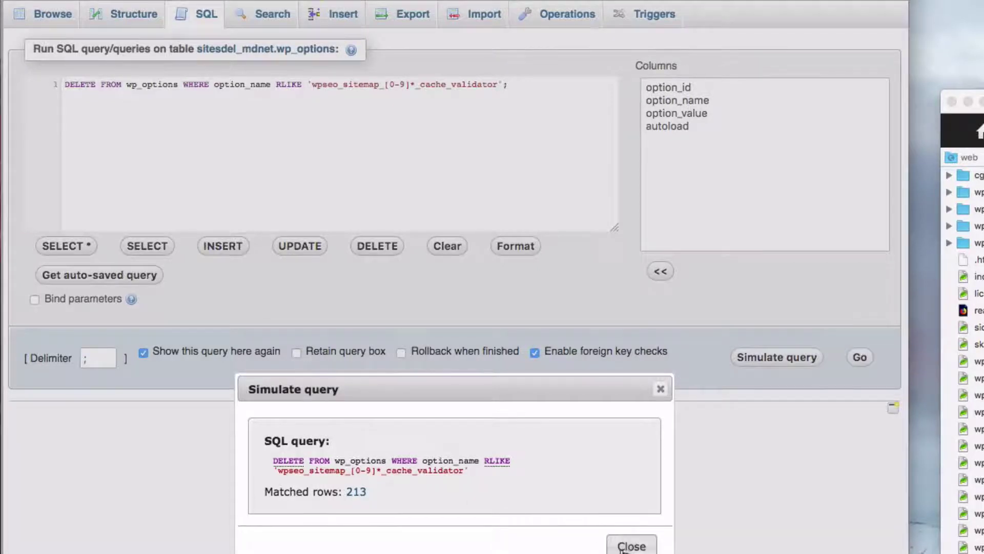
pyautogui.click(660, 389)
pyautogui.click(862, 359)
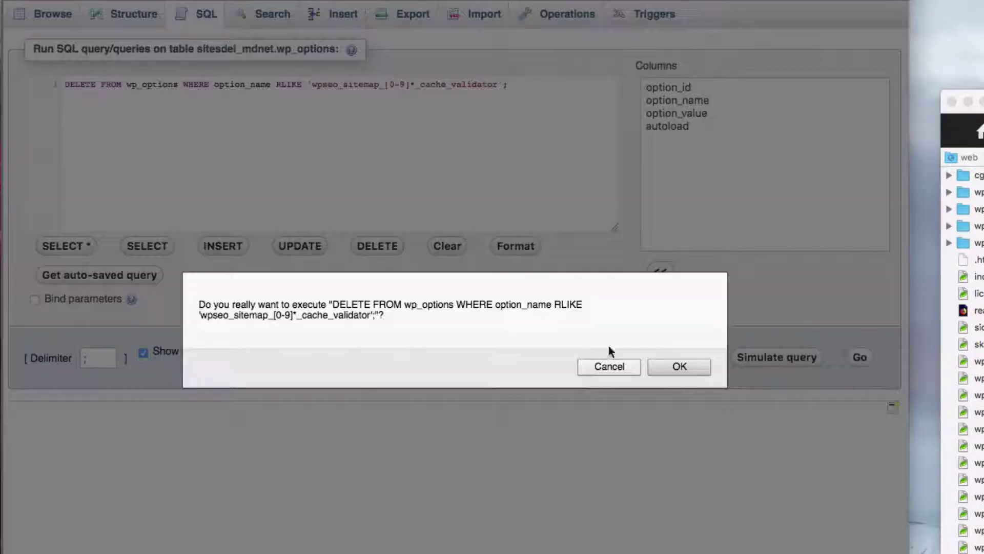
pyautogui.click(676, 367)
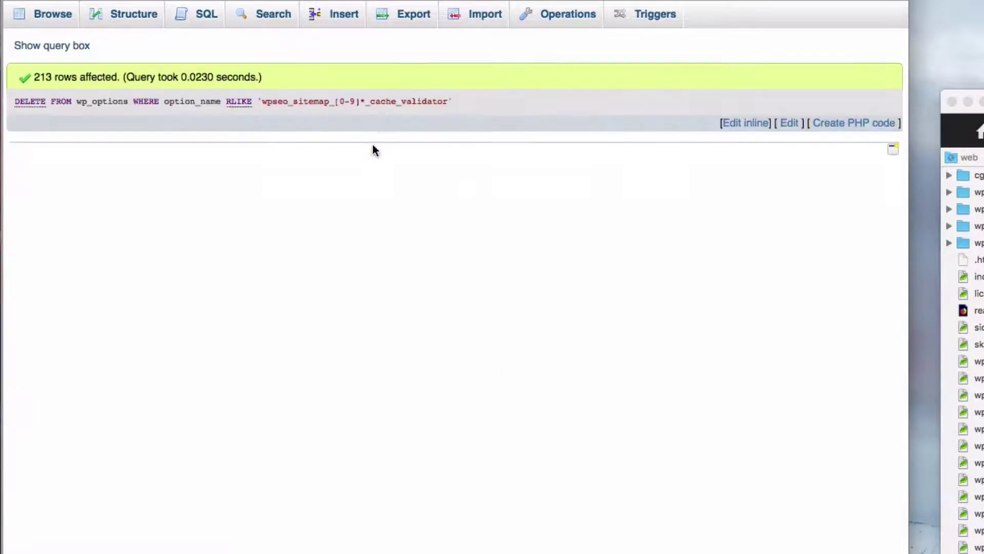
# - Browse the wp_options table and examine its option names for leftover plugin and theme prefixes
pyautogui.click(277, 2)
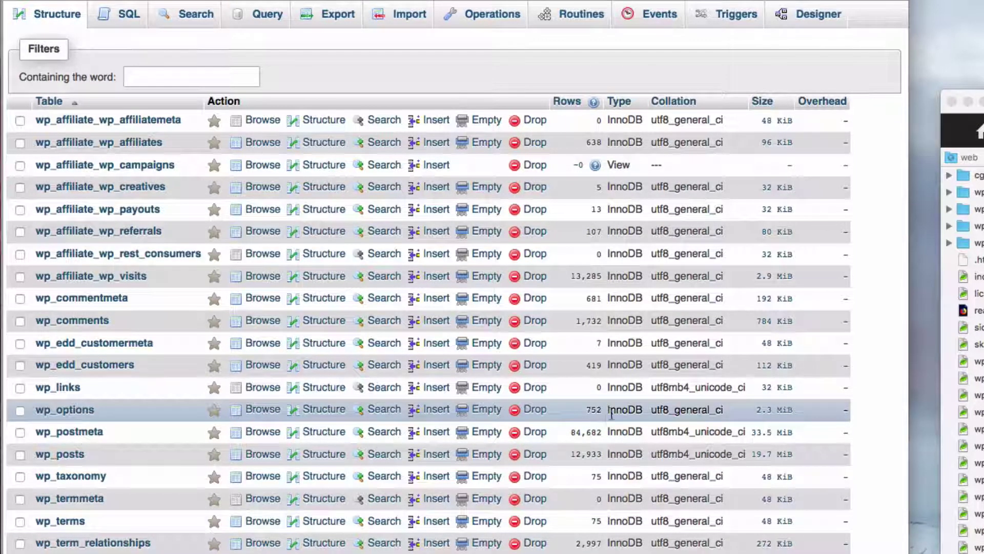
pyautogui.click(263, 410)
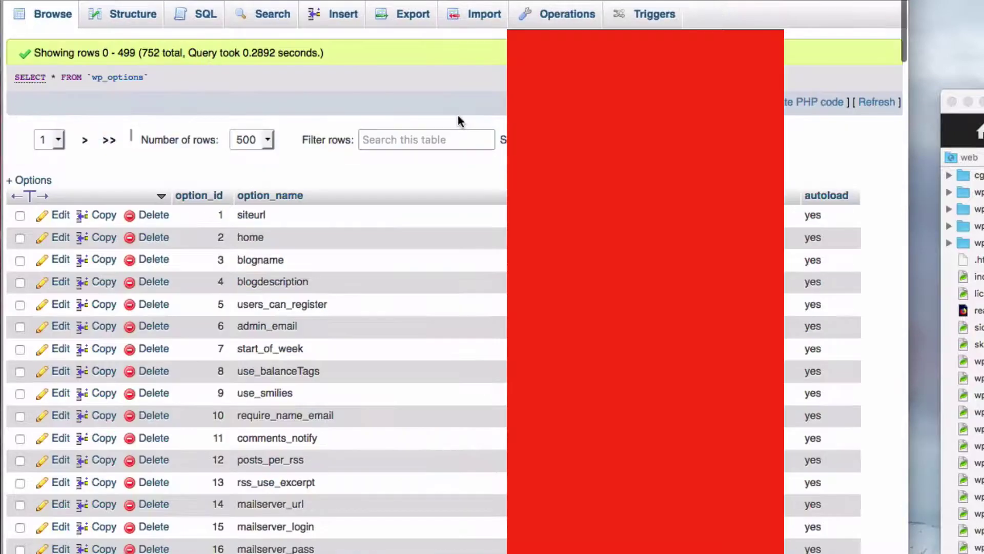
pyautogui.scroll(-10, 478, 386)
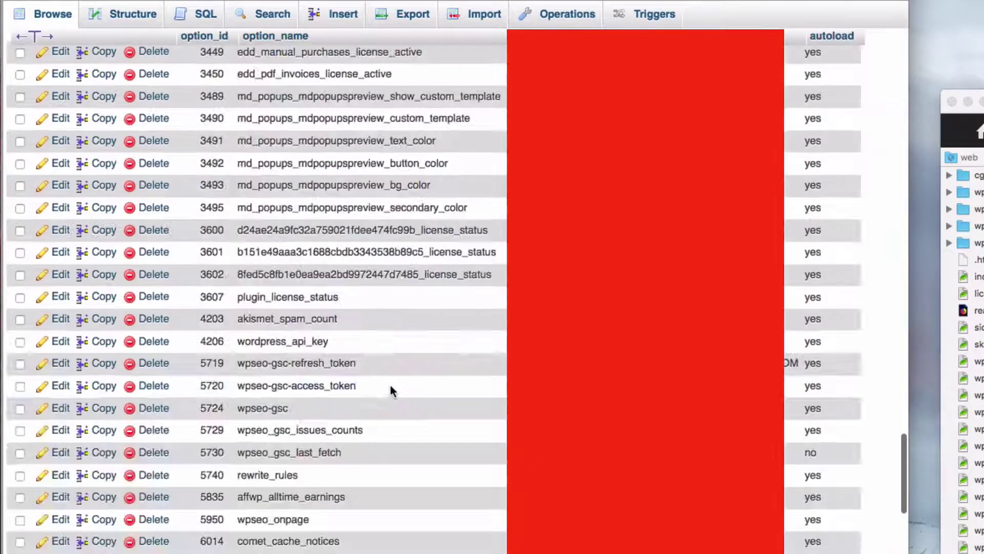
pyautogui.scroll(-2, 261, 226)
pyautogui.scroll(-15, 261, 226)
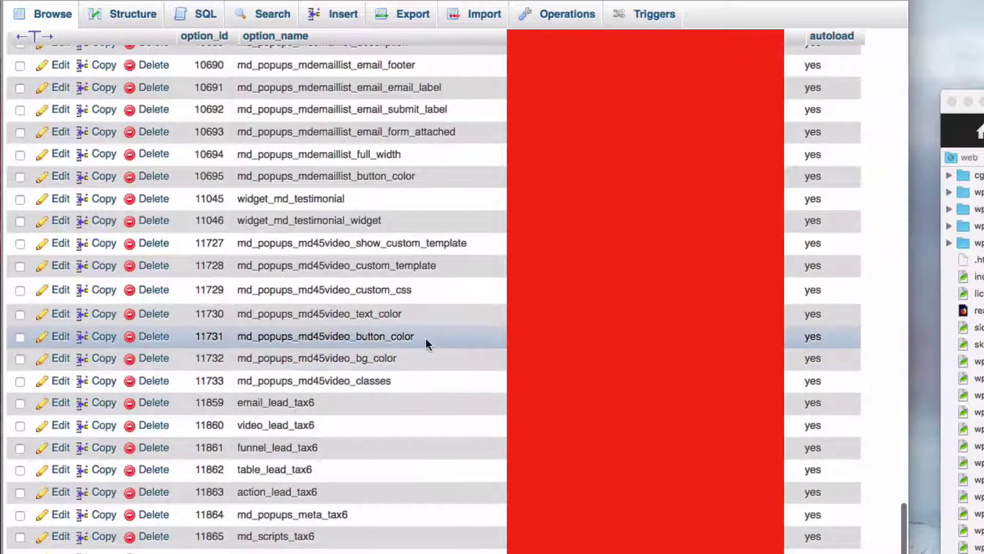
pyautogui.scroll(-10, 425, 338)
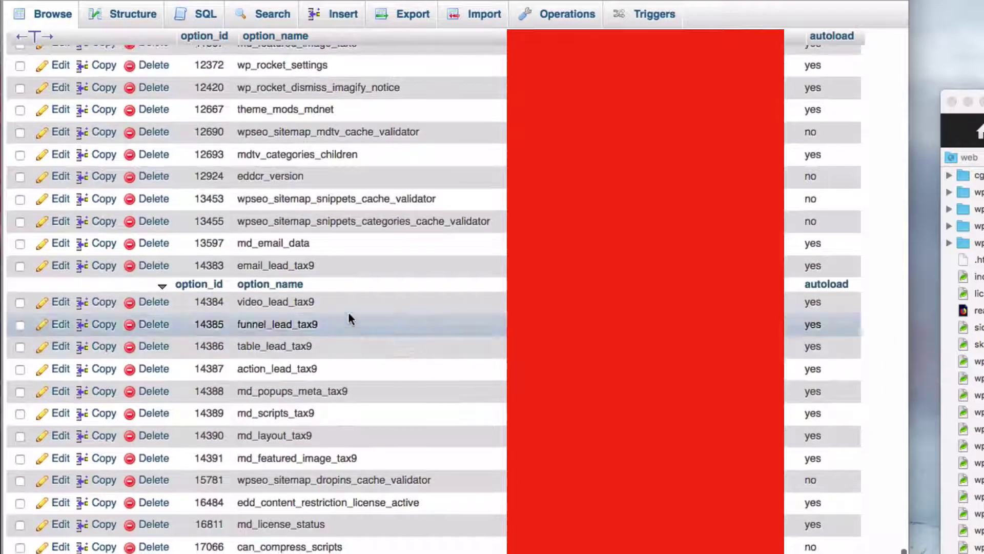
pyautogui.scroll(3, 331, 357)
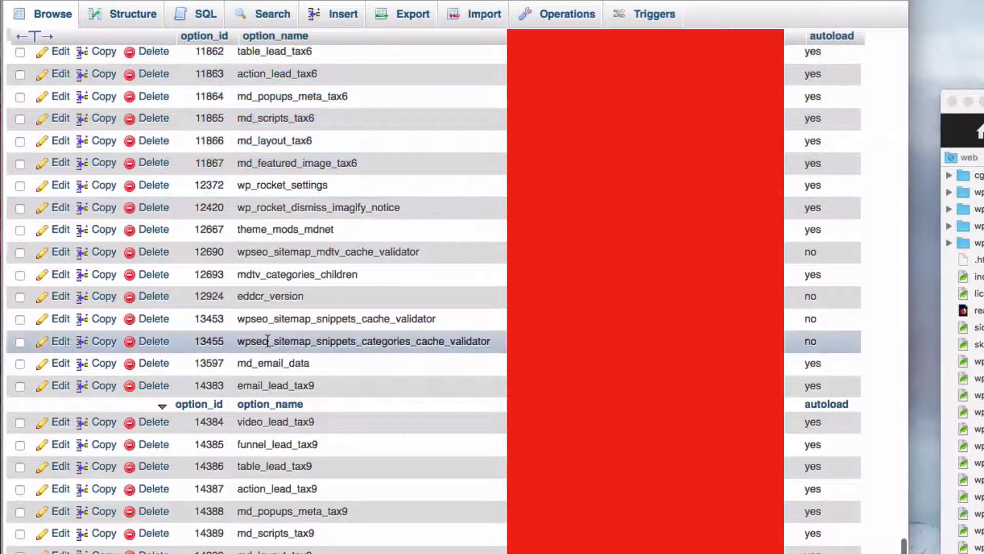
pyautogui.scroll(-15, 309, 450)
pyautogui.scroll(-15, 309, 318)
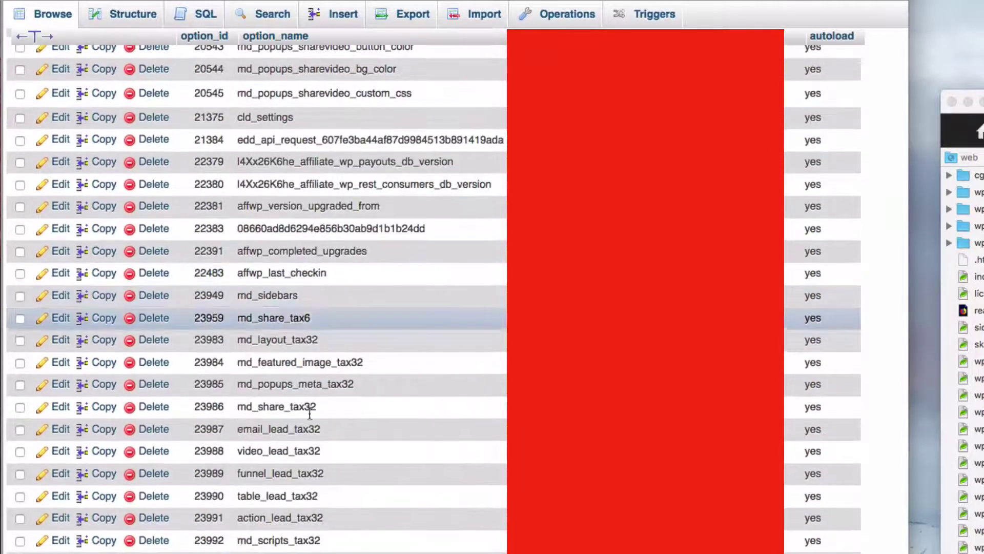
pyautogui.scroll(-8, 328, 358)
pyautogui.scroll(-7, 314, 423)
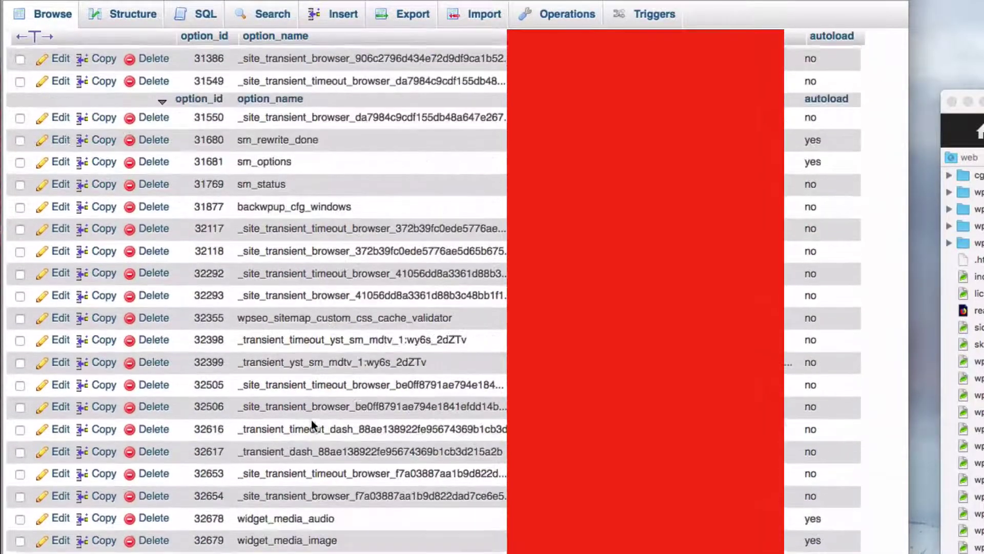
pyautogui.scroll(-7, 330, 416)
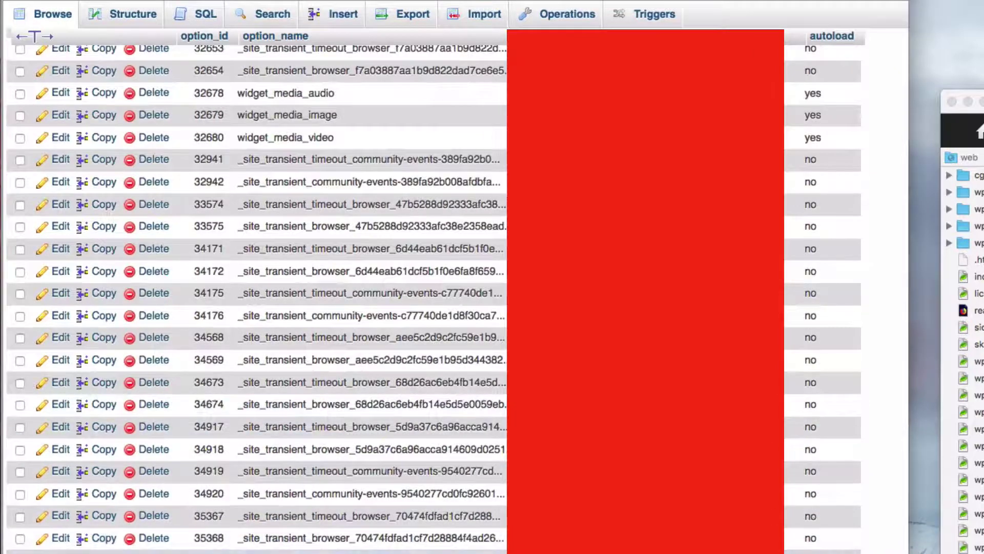
pyautogui.scroll(-12, 261, 424)
pyautogui.scroll(-3, 263, 421)
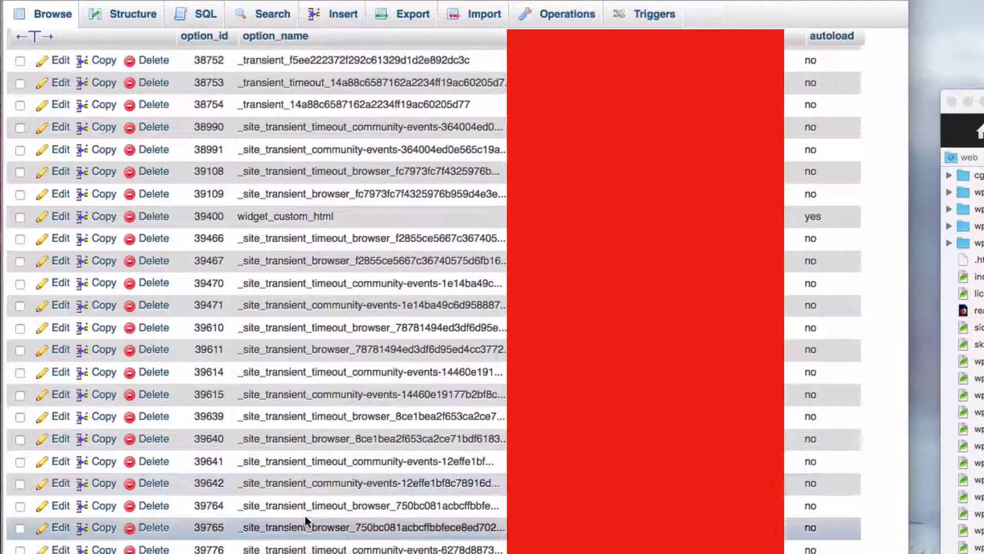
pyautogui.scroll(20, 306, 516)
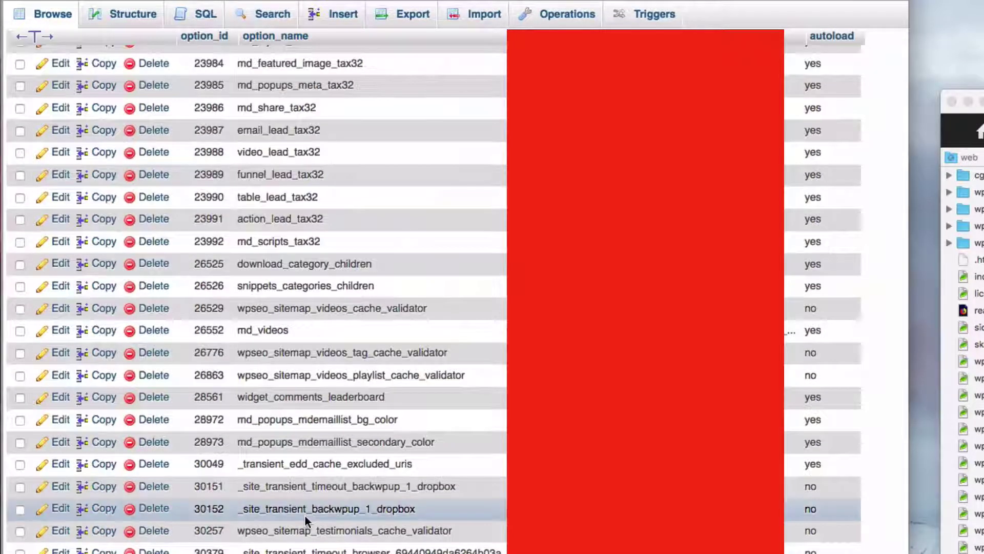
pyautogui.scroll(3, 306, 515)
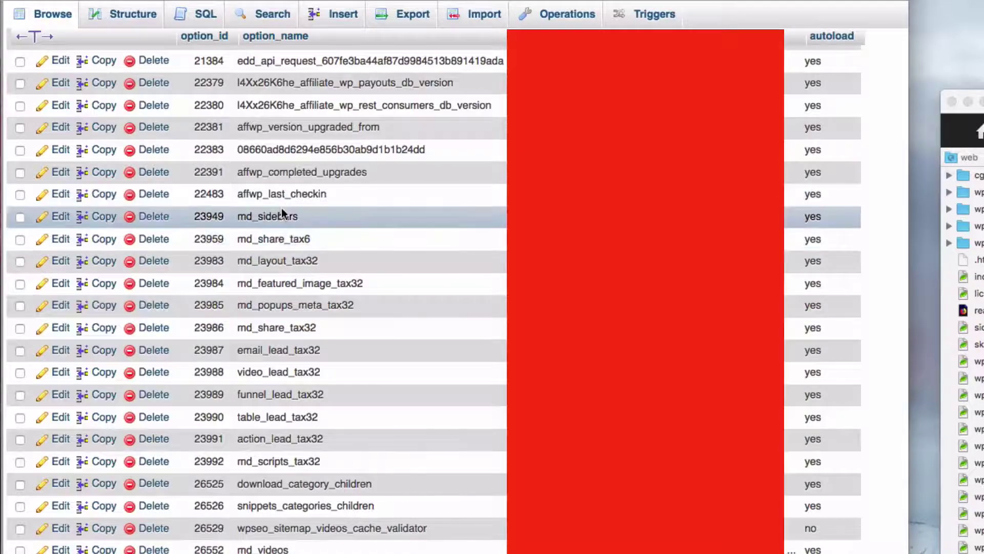
pyautogui.scroll(2, 302, 305)
pyautogui.scroll(8, 279, 221)
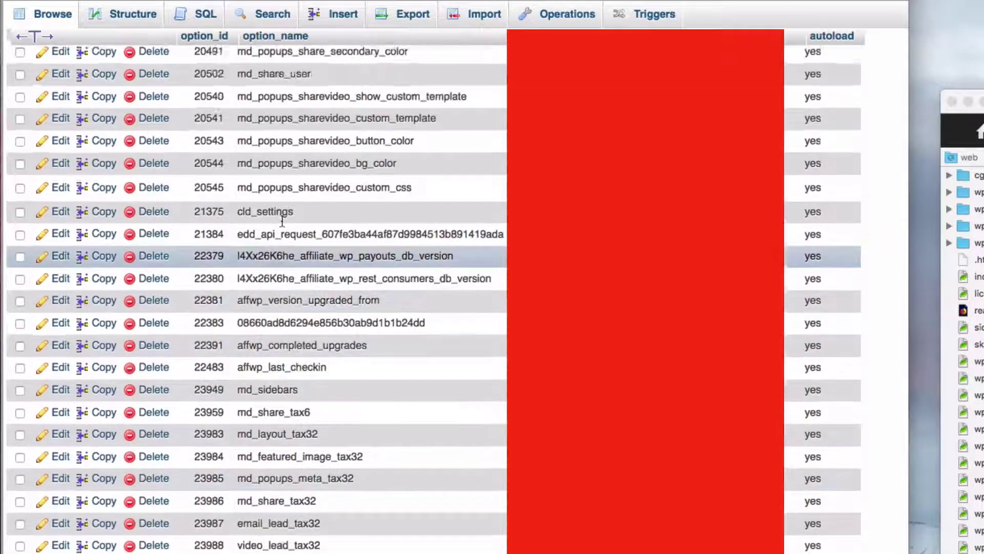
pyautogui.scroll(2, 279, 222)
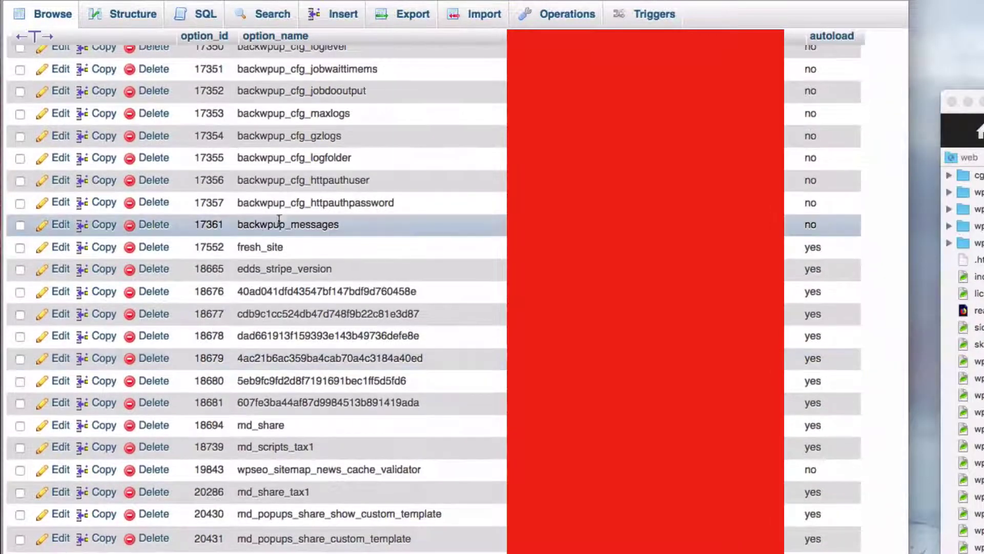
# - Replace the default wp_options query with DELETE FROM `wp_options` WHERE option_name LIKE '%prefix_%';
pyautogui.click(206, 21)
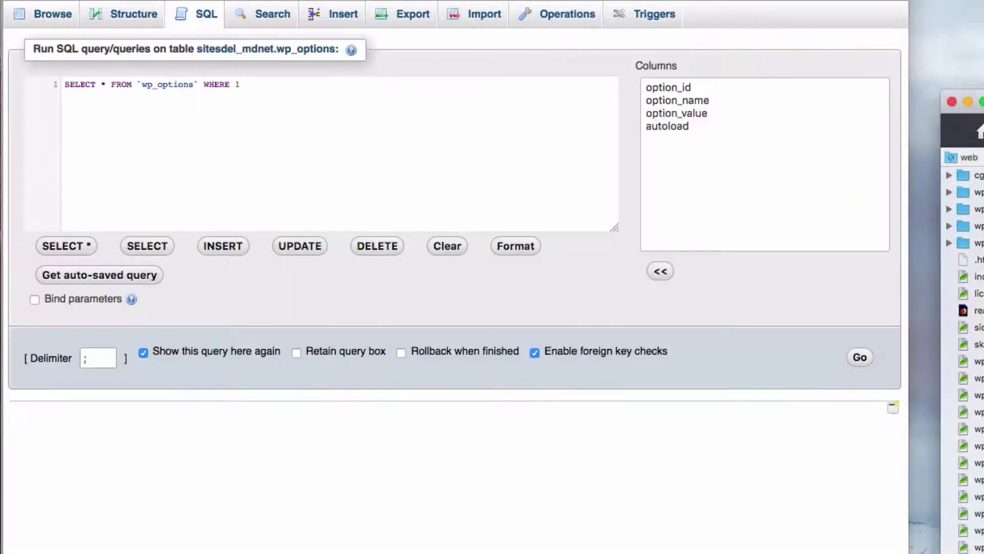
pyautogui.click(282, 137)
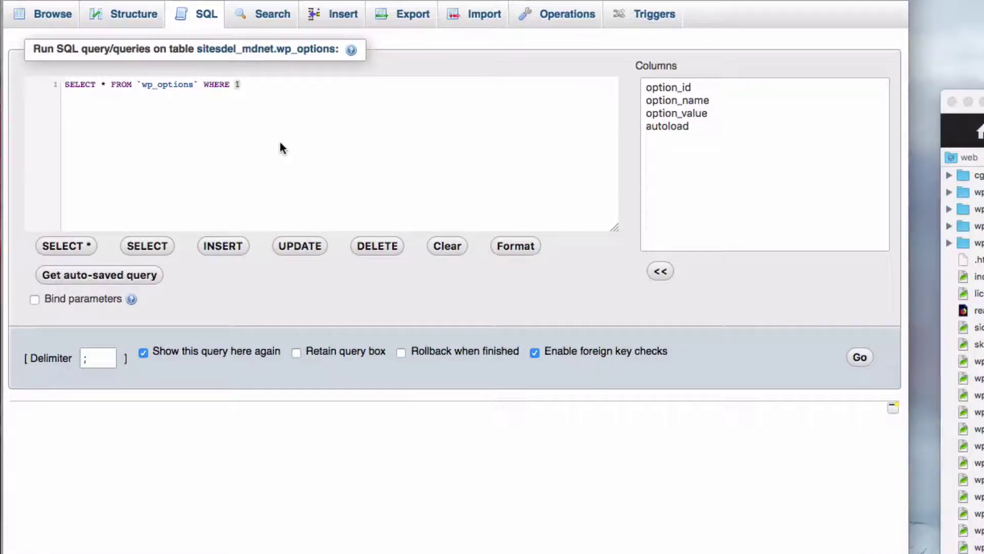
pyautogui.press('super+a')
pyautogui.write("DELETE FROM `wp_postmeta` WHERE meta_key LIKE '%prefix_%';")
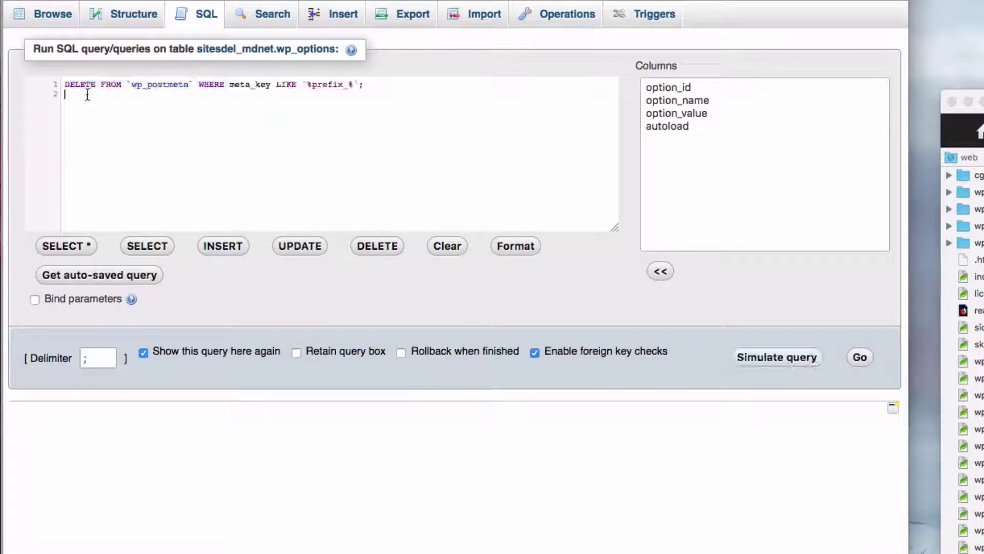
pyautogui.doubleClick(147, 88)
pyautogui.write('wp_options')
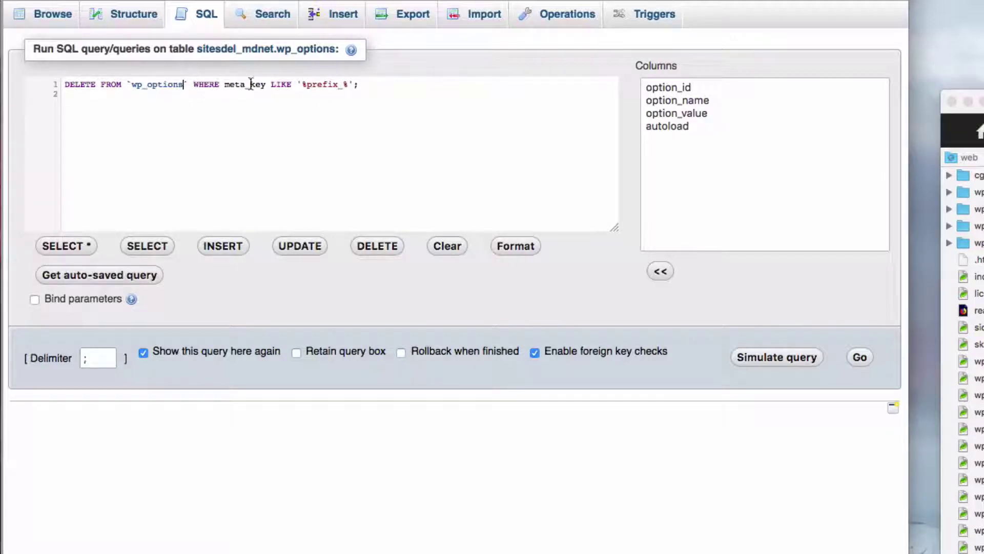
pyautogui.doubleClick(250, 84)
pyautogui.write('option_nam')
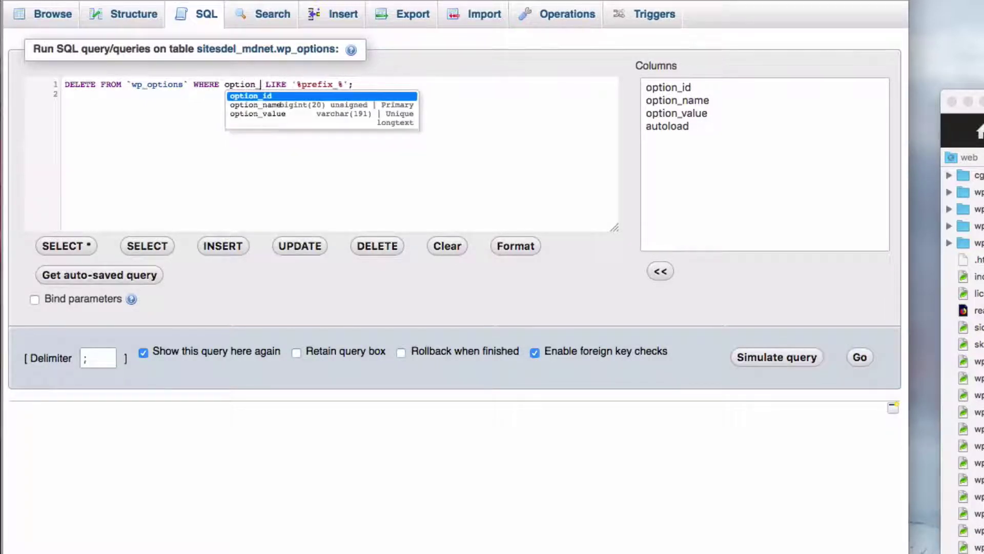
pyautogui.write('e')
pyautogui.click(388, 93)
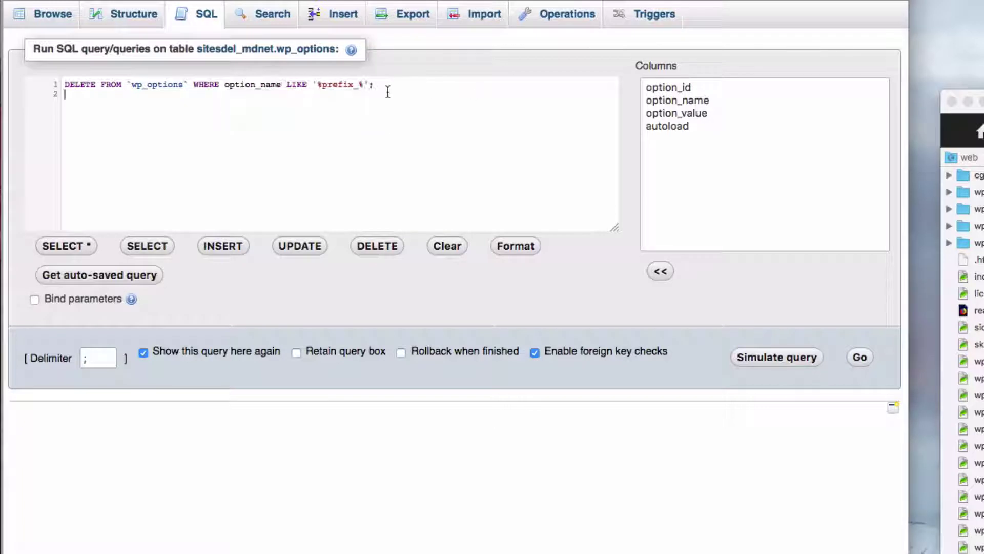
# - Set the LIKE pattern of the DELETE query to '%wp_rocket_%', simulate the query and close the results
pyautogui.doubleClick(336, 84)
pyautogui.write('wp_rocket')
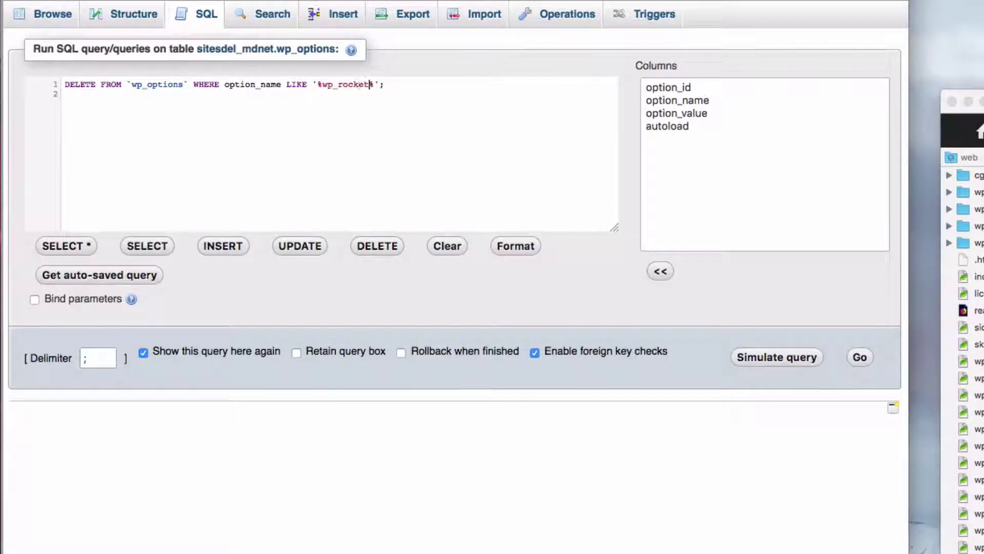
pyautogui.write('_')
pyautogui.click(758, 359)
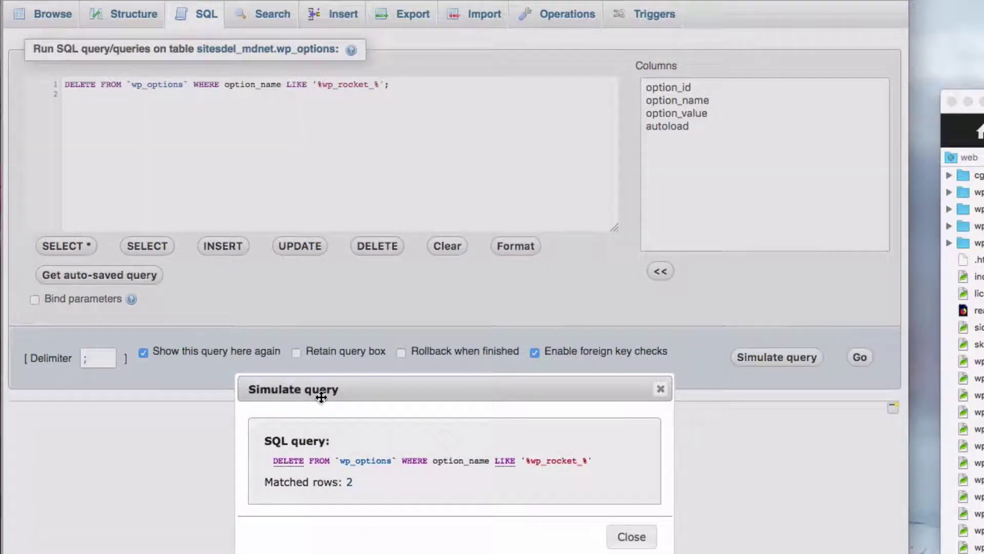
pyautogui.click(631, 537)
# - Duplicate the wp_rocket_ DELETE statement so the query holds four identical lines
pyautogui.tripleClick(399, 84)
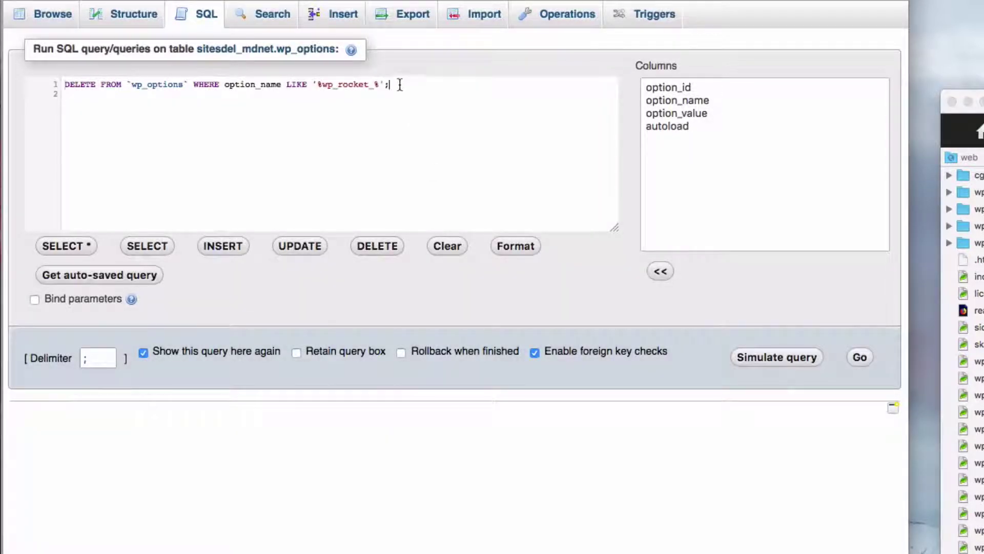
pyautogui.hotkey('ctrl', 'c')
pyautogui.hotkey('ctrl', 'v')
pyautogui.hotkey('ctrl', 'v')
pyautogui.hotkey('ctrl', 'v')
pyautogui.hotkey('ctrl', 'v')
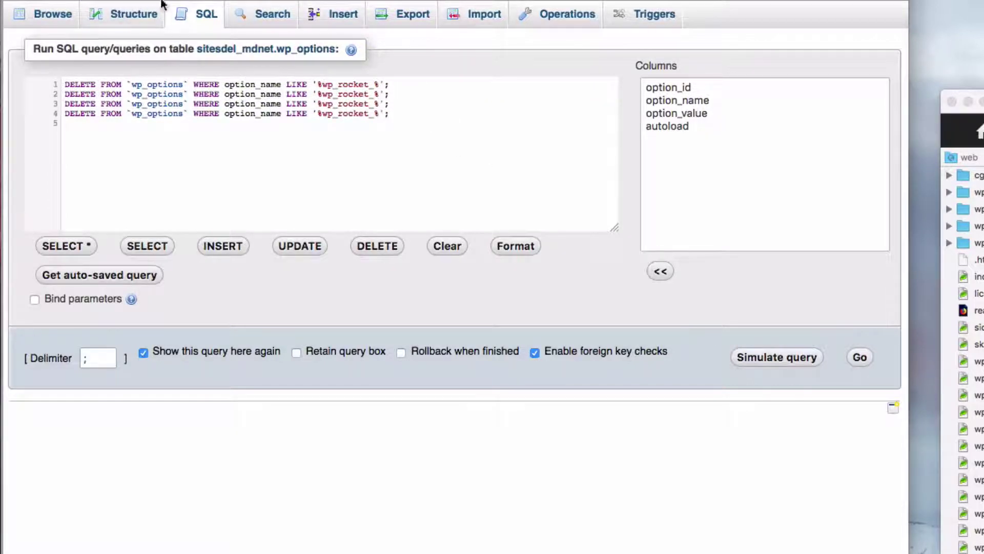
# - Return to the database's table list
pyautogui.click(246, 1)
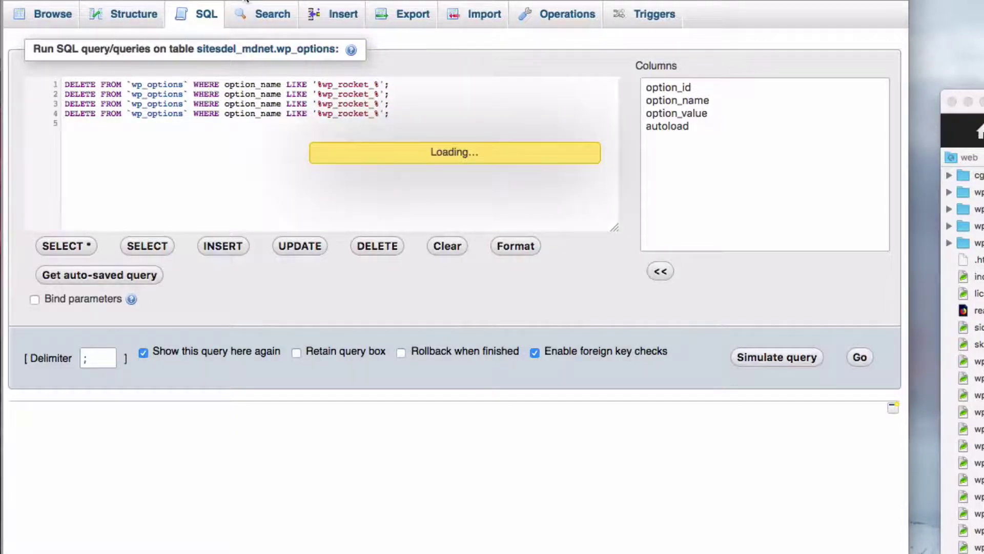